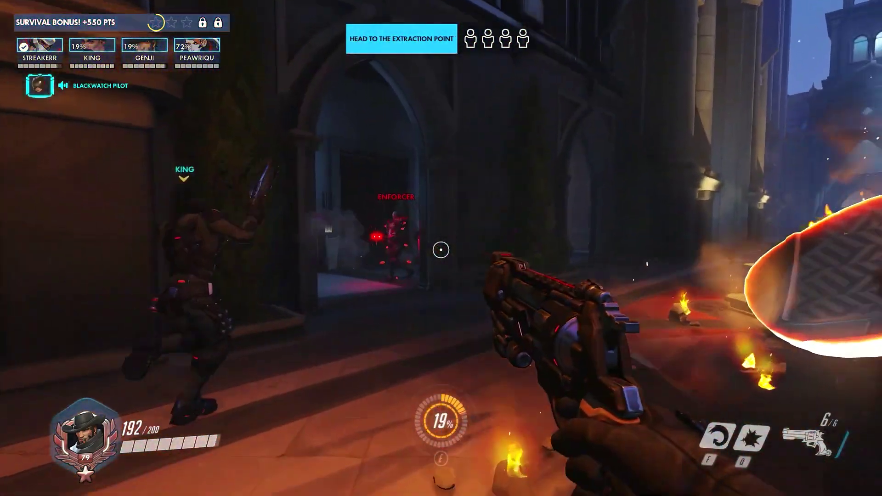
Step: Shoot down the Enforcer and then the Trooper with the revolver
{"action": "left_click", "coordinate": [441, 250]}
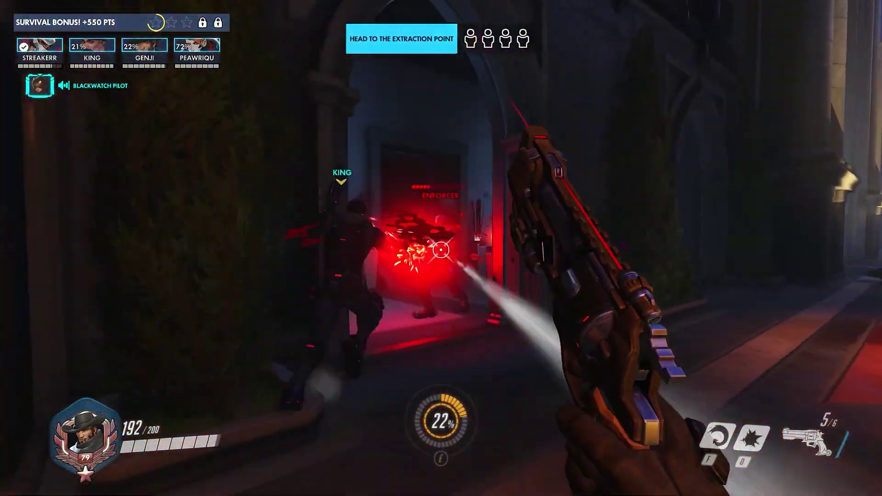
{"action": "left_click", "coordinate": [441, 250]}
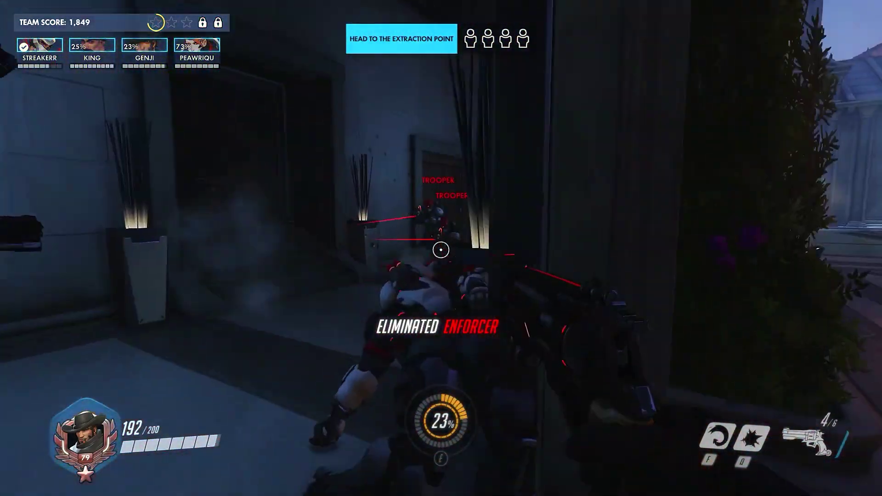
{"action": "left_click", "coordinate": [440, 250]}
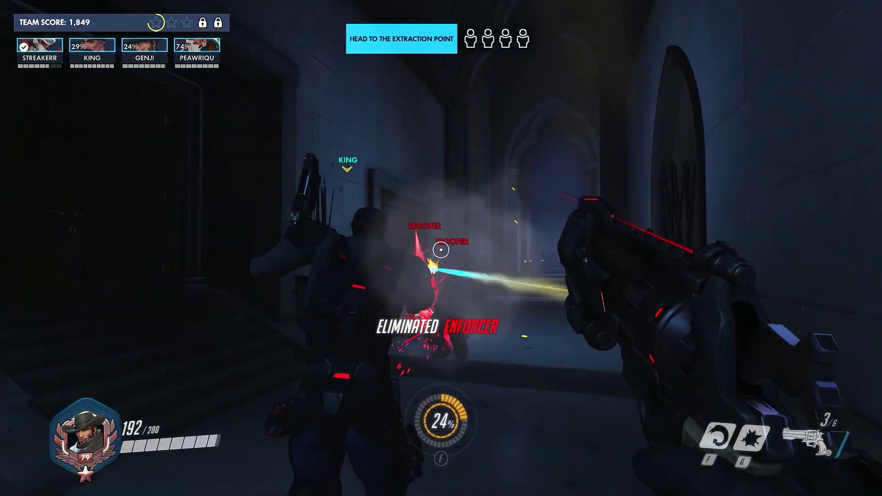
{"action": "left_click", "coordinate": [441, 250]}
Step: Combat-roll to reload the revolver and push through the archway toward the courtyard
{"action": "key", "text": "w"}
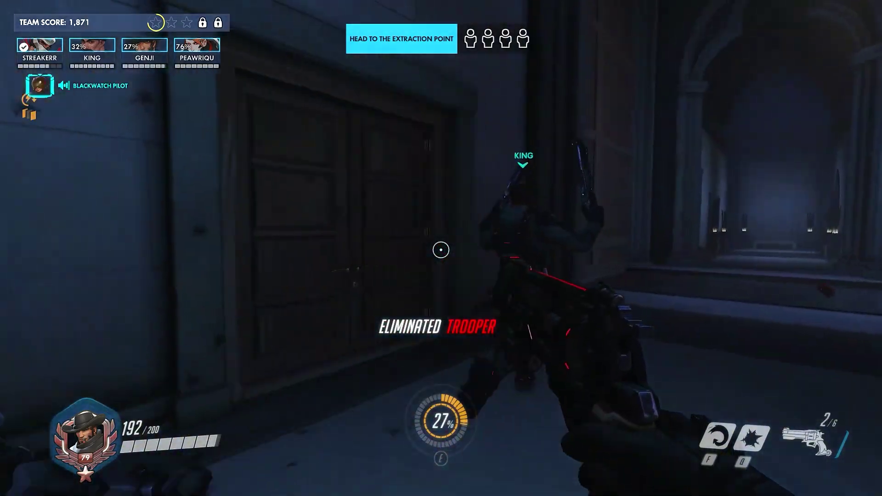
{"action": "key", "text": "r"}
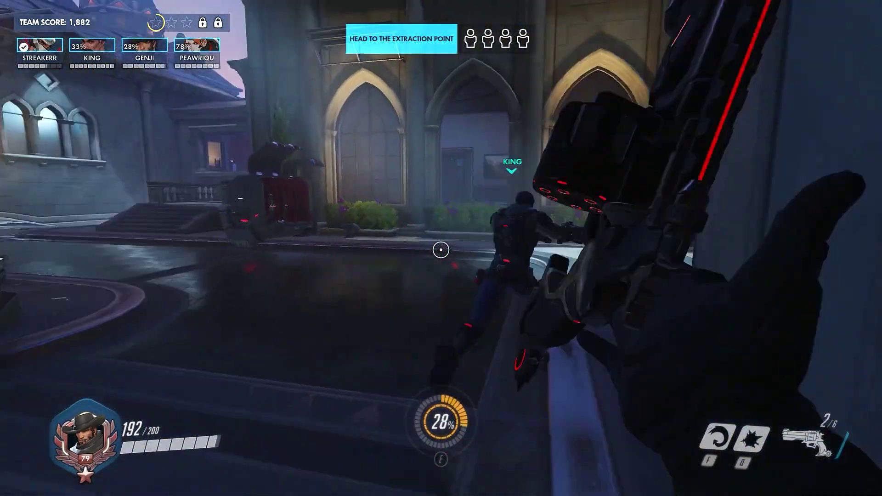
{"action": "key", "text": "shift"}
{"action": "key", "text": "w"}
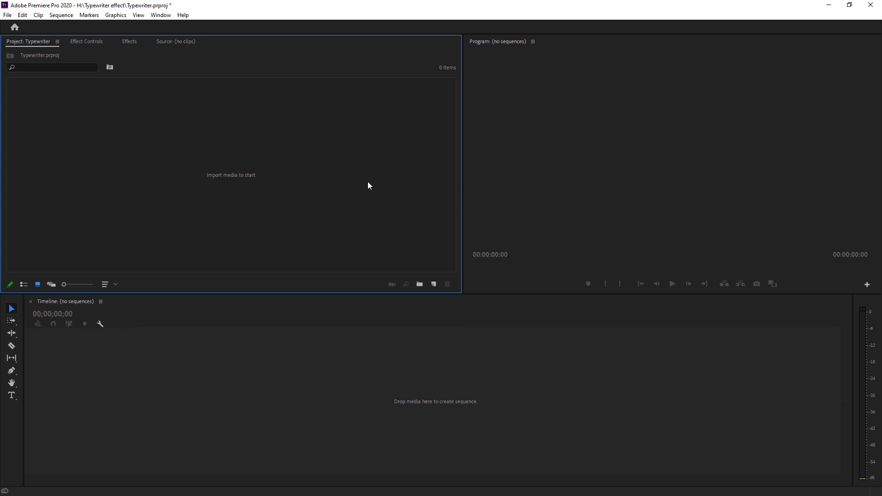
Step: Create a new 1920×1080 Black Video item in the project
{"action": "left_click", "coordinate": [434, 284]}
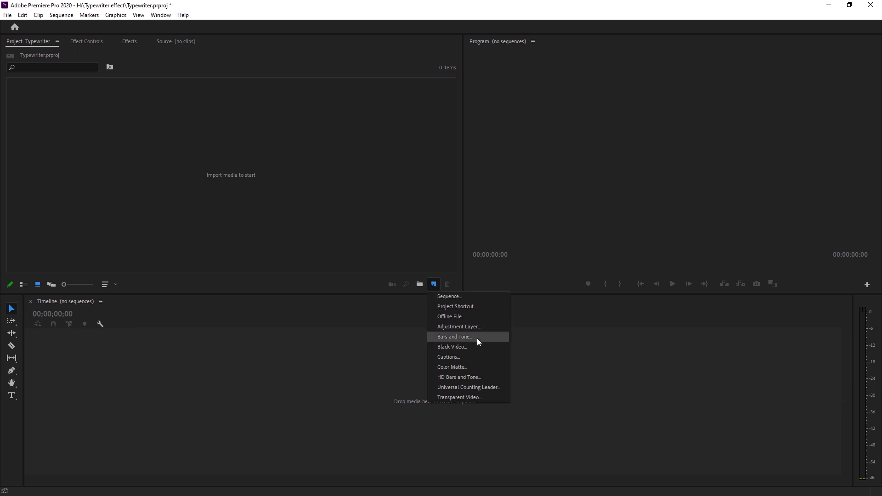
{"action": "left_click", "coordinate": [489, 346]}
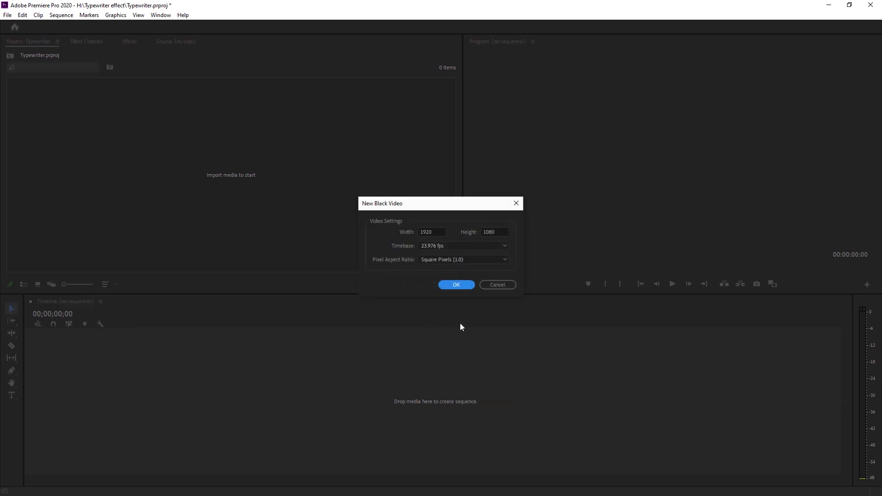
{"action": "left_click", "coordinate": [453, 285]}
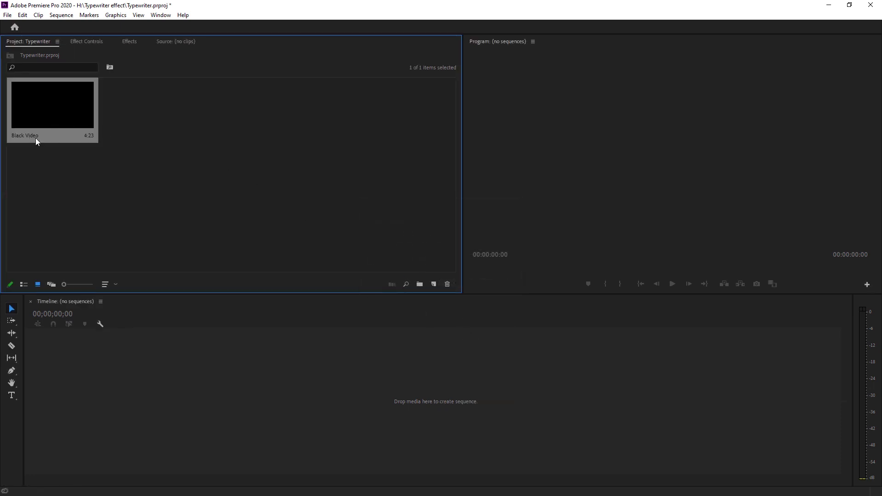
Step: Build a sequence from the black clip and stretch the clip to 10:03
{"action": "left_click_drag", "start_coordinate": [69, 114], "coordinate": [229, 355]}
{"action": "left_click_drag", "start_coordinate": [531, 478], "coordinate": [97, 478]}
{"action": "left_click_drag", "start_coordinate": [322, 395], "coordinate": [514, 395]}
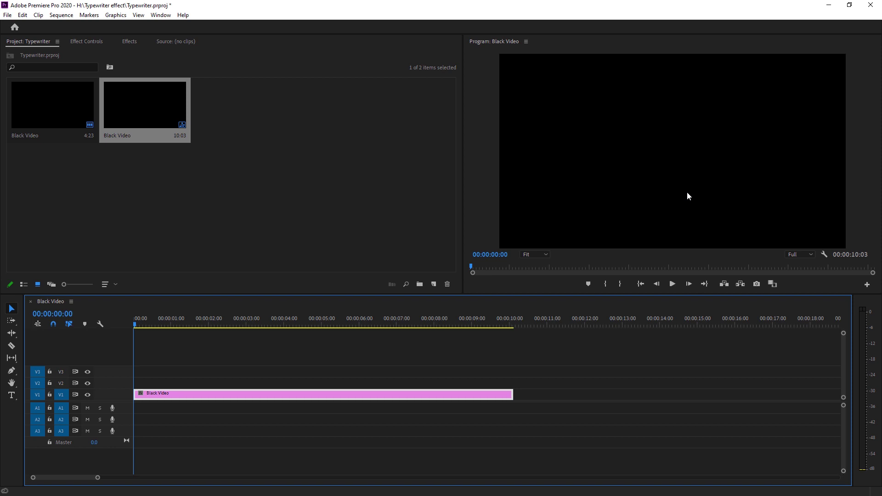
Step: Search the effects for 'TINT' and apply Tint to the Black Video clip
{"action": "left_click", "coordinate": [130, 42]}
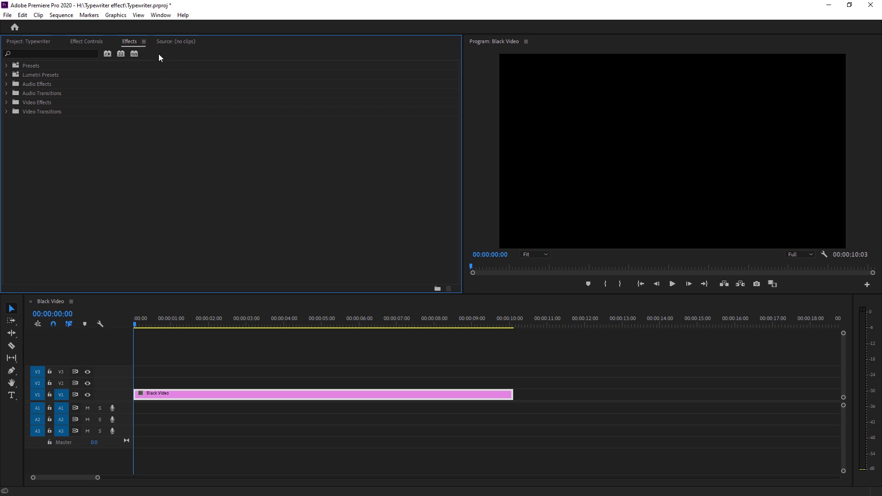
{"action": "left_click", "coordinate": [164, 16]}
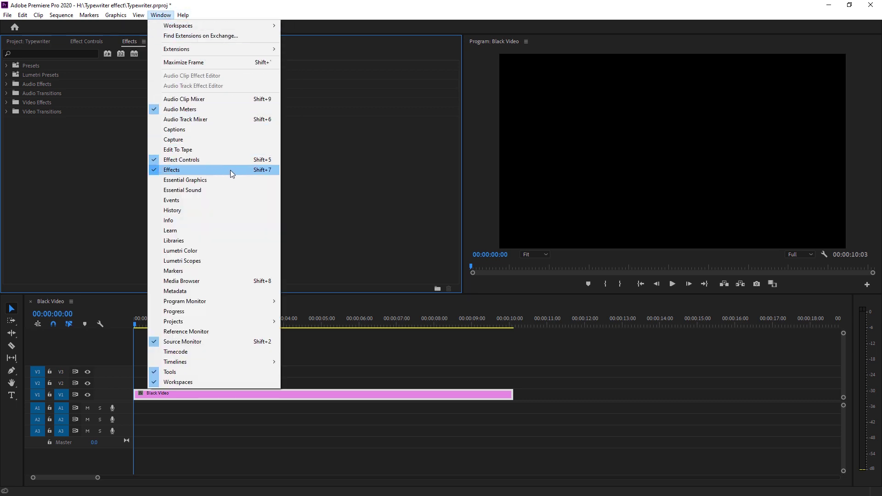
{"action": "left_click", "coordinate": [164, 15]}
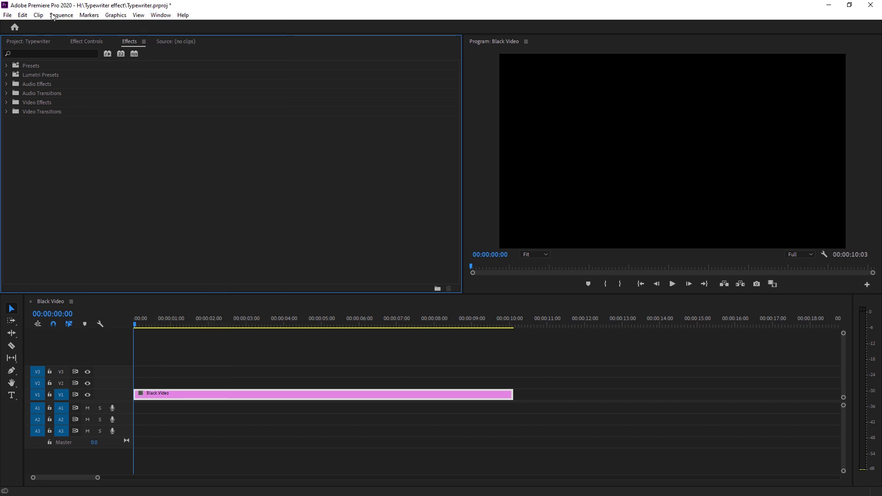
{"action": "left_click", "coordinate": [46, 53]}
{"action": "type", "text": "TINT"}
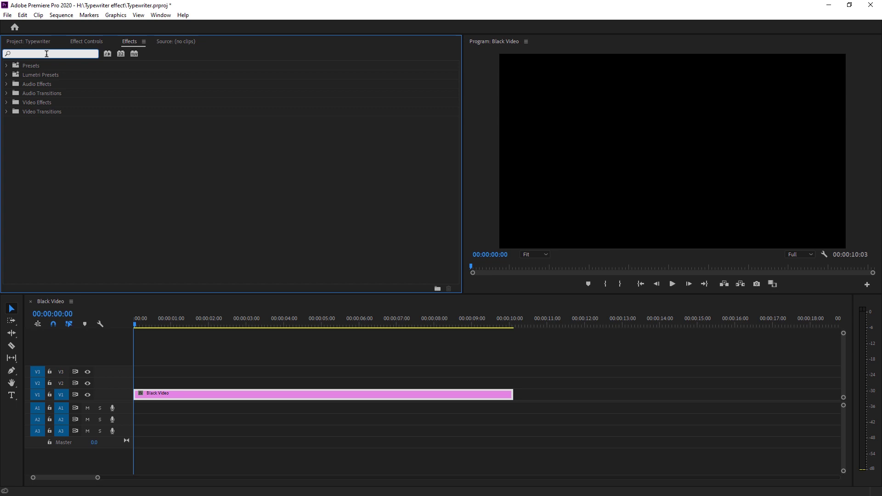
{"action": "left_click", "coordinate": [46, 120]}
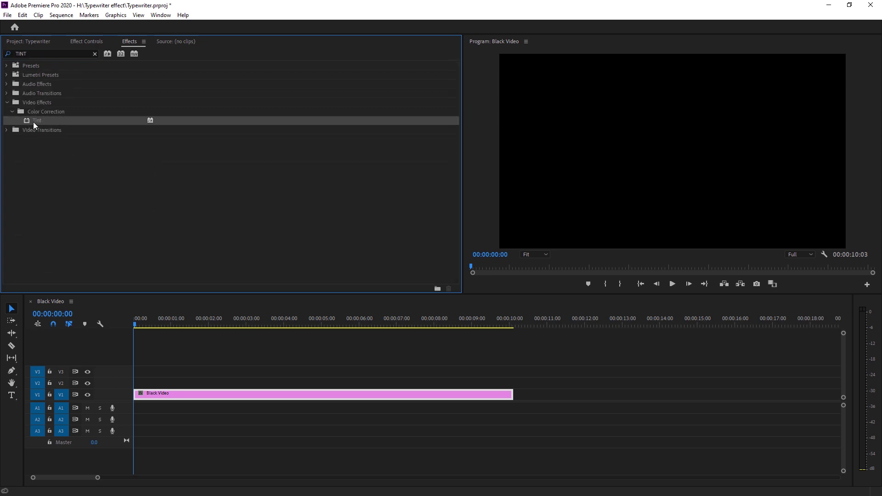
{"action": "left_click_drag", "start_coordinate": [35, 119], "coordinate": [207, 390]}
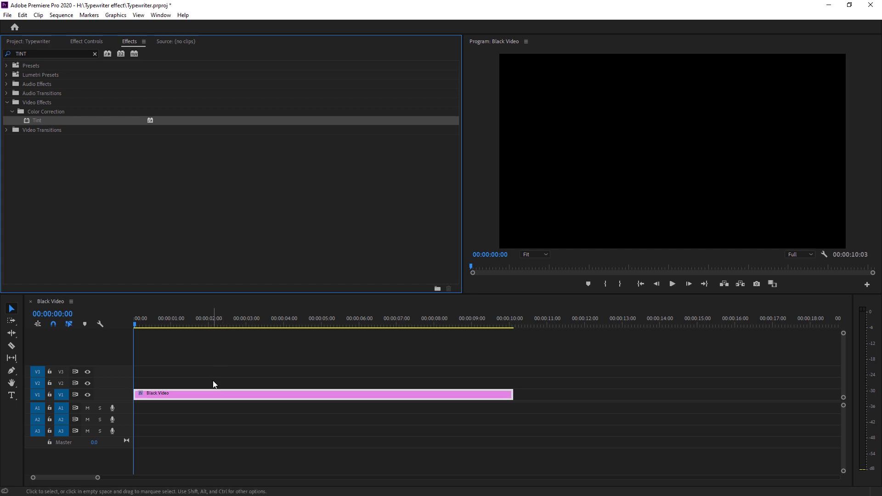
Step: Set Tint's Map Black To colour to white so the frame turns solid white
{"action": "left_click", "coordinate": [92, 42]}
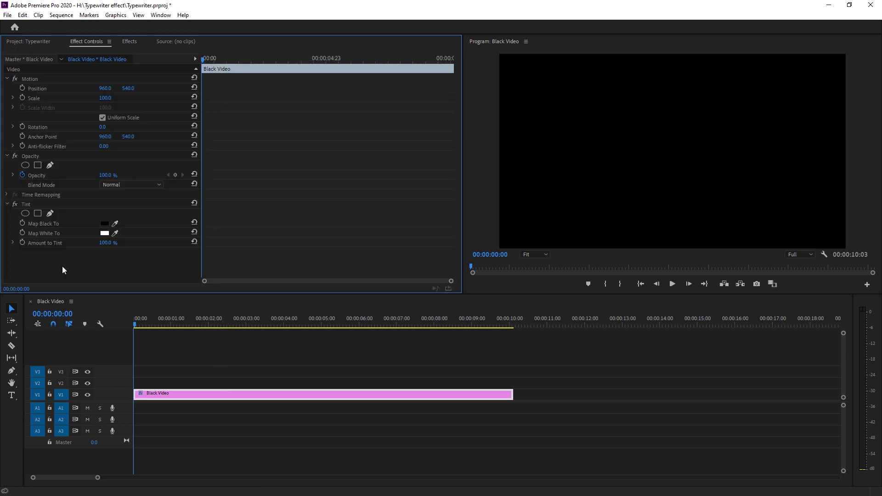
{"action": "left_click", "coordinate": [104, 223]}
{"action": "left_click_drag", "start_coordinate": [390, 250], "coordinate": [292, 185]}
{"action": "left_click", "coordinate": [496, 179]}
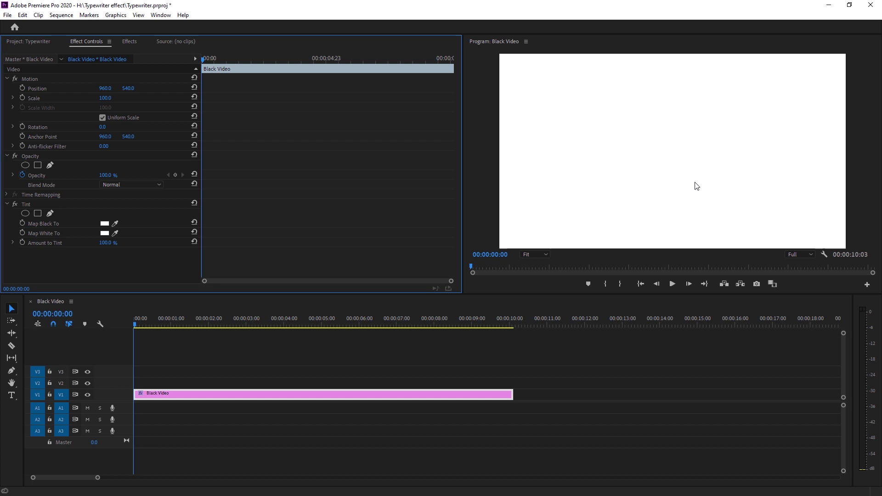
{"action": "left_click_drag", "start_coordinate": [462, 191], "coordinate": [392, 193]}
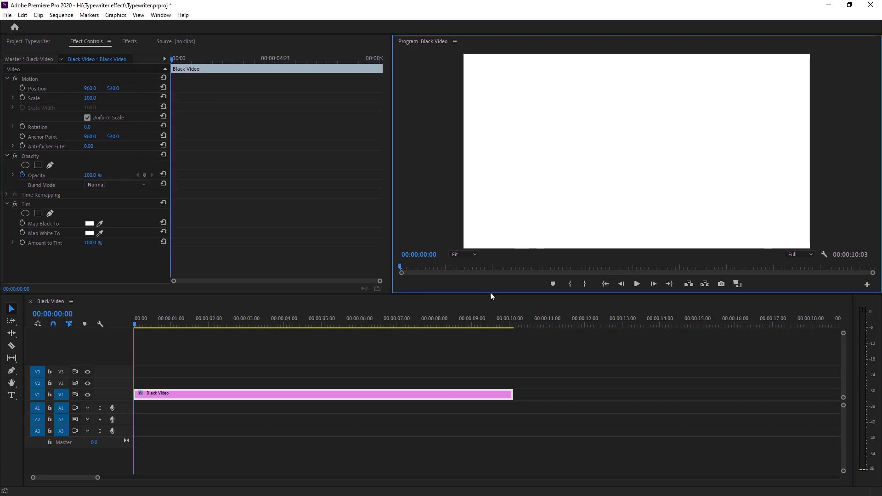
{"action": "left_click_drag", "start_coordinate": [490, 293], "coordinate": [491, 309]}
{"action": "left_click", "coordinate": [27, 41]}
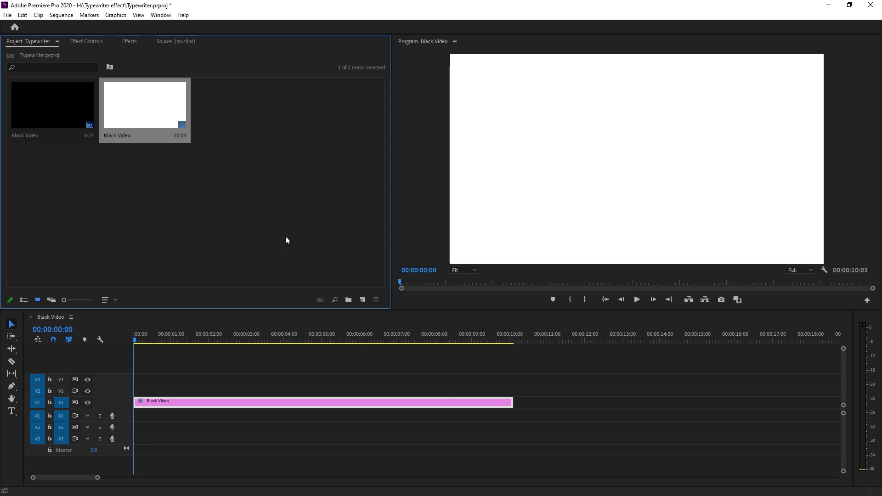
Step: Create a new legacy title from the File menu, keeping the default name Title 01
{"action": "left_click", "coordinate": [7, 15]}
{"action": "mouse_move", "coordinate": [14, 24]}
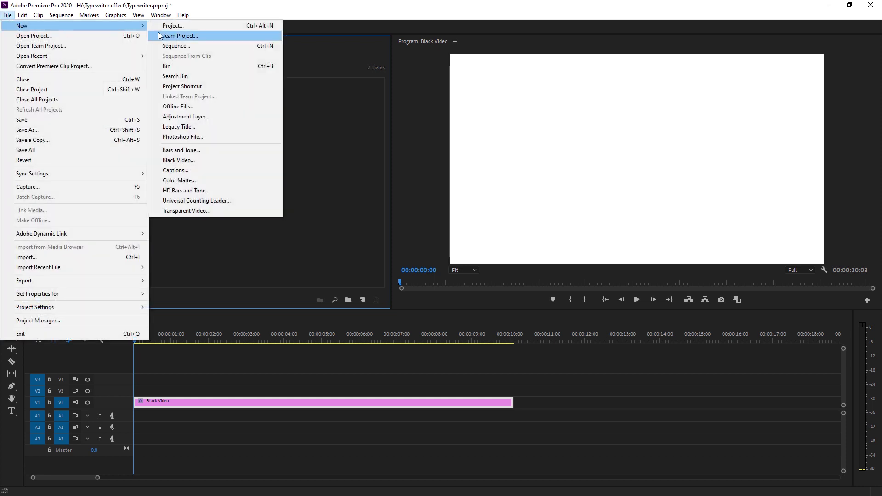
{"action": "left_click", "coordinate": [260, 129]}
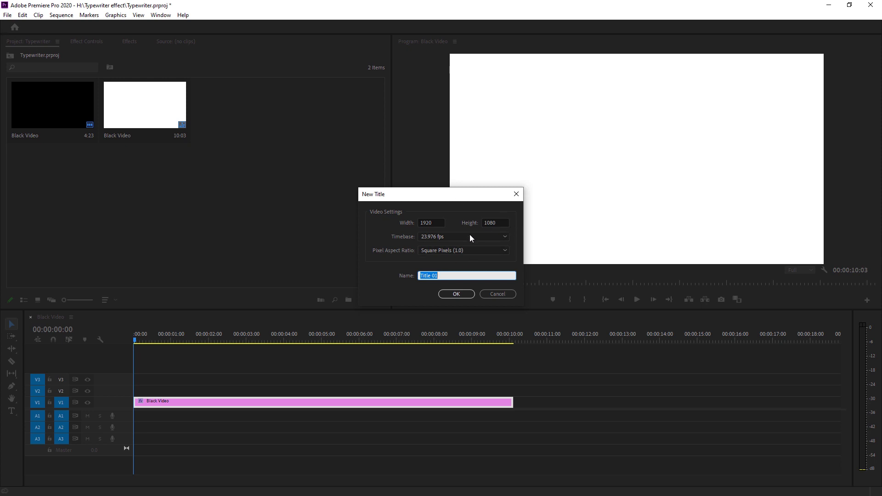
{"action": "key", "text": "Return"}
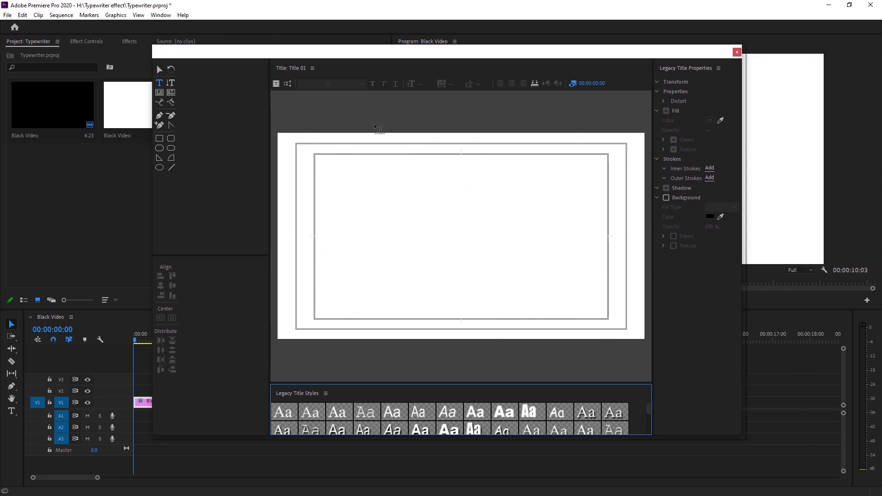
Step: Type 'hYE EVERYBODY, wHAT'S GOING ON?' in a text box on the title canvas
{"action": "left_click", "coordinate": [441, 231]}
{"action": "type", "text": "hYE EVER"}
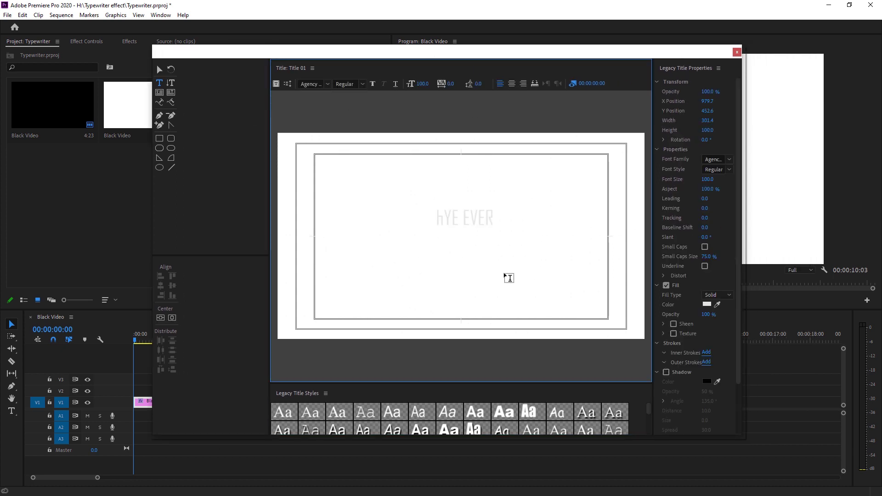
{"action": "type", "text": "YBODY, wHAT'S GOING ON?"}
{"action": "left_click_drag", "start_coordinate": [653, 241], "coordinate": [586, 243]}
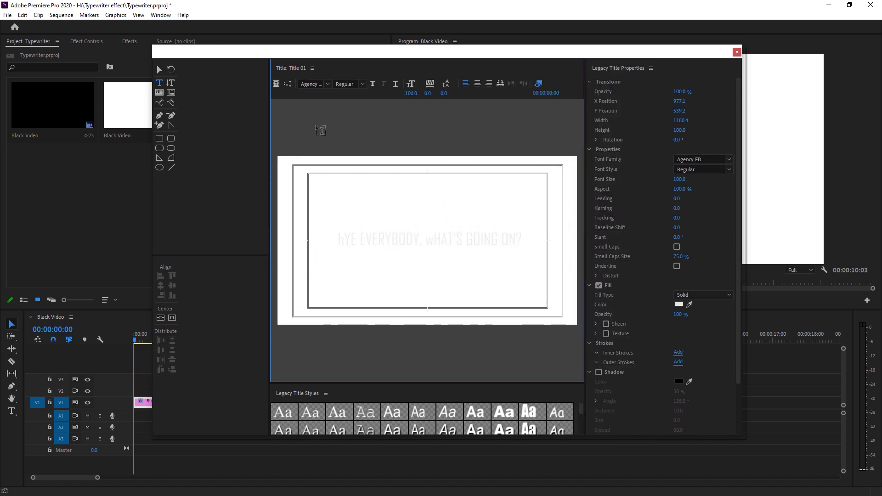
Step: Style the title text as LEMON MILK Bold with a black fill
{"action": "left_click", "coordinate": [322, 86]}
{"action": "type", "text": "LEMON M"}
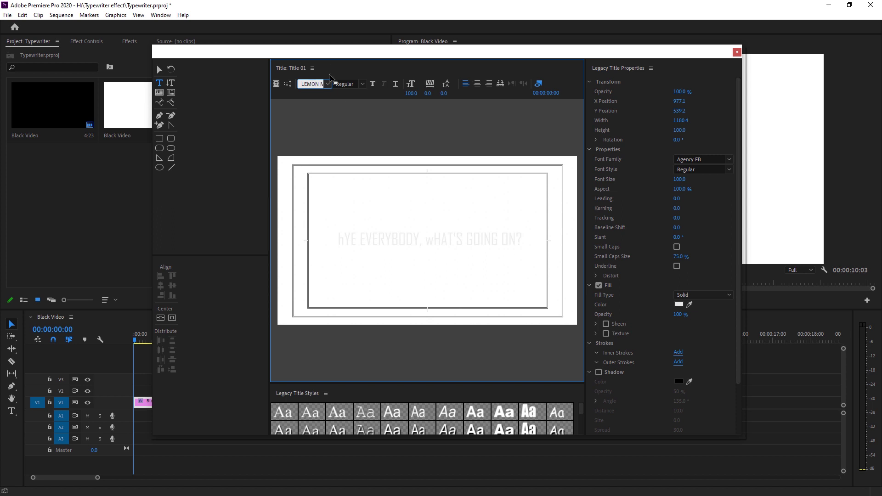
{"action": "key", "text": "Return"}
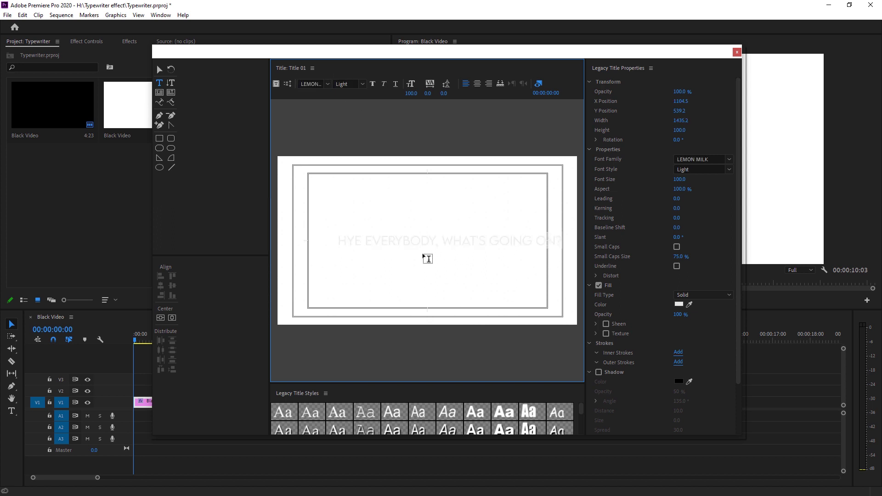
{"action": "scroll", "coordinate": [360, 85], "scroll_direction": "up", "scroll_amount": 2}
{"action": "left_click", "coordinate": [360, 84]}
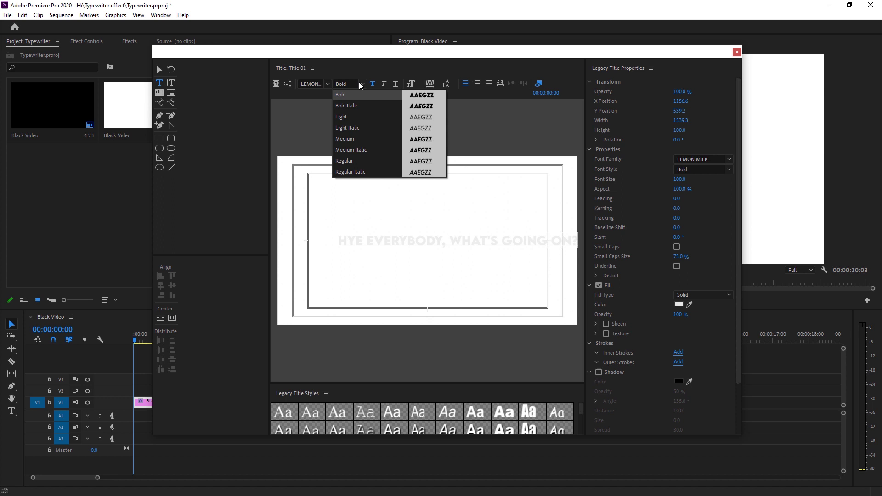
{"action": "left_click", "coordinate": [361, 85]}
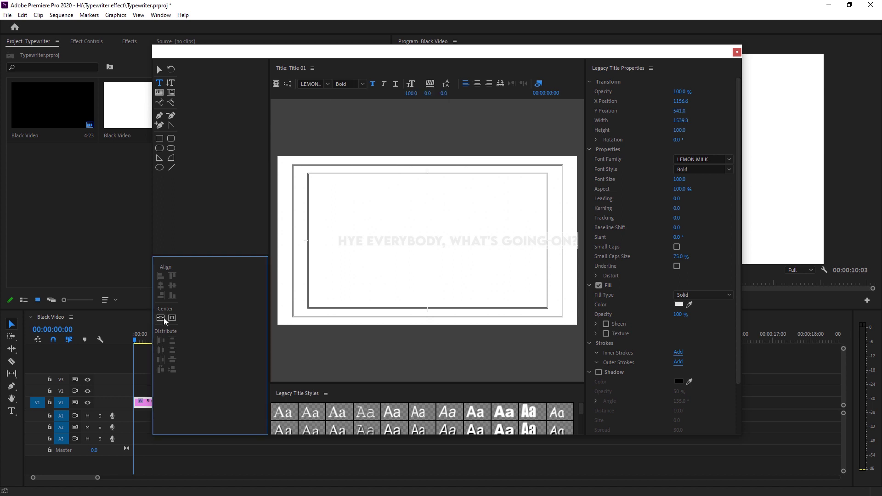
{"action": "left_click", "coordinate": [679, 304]}
{"action": "left_click", "coordinate": [496, 179]}
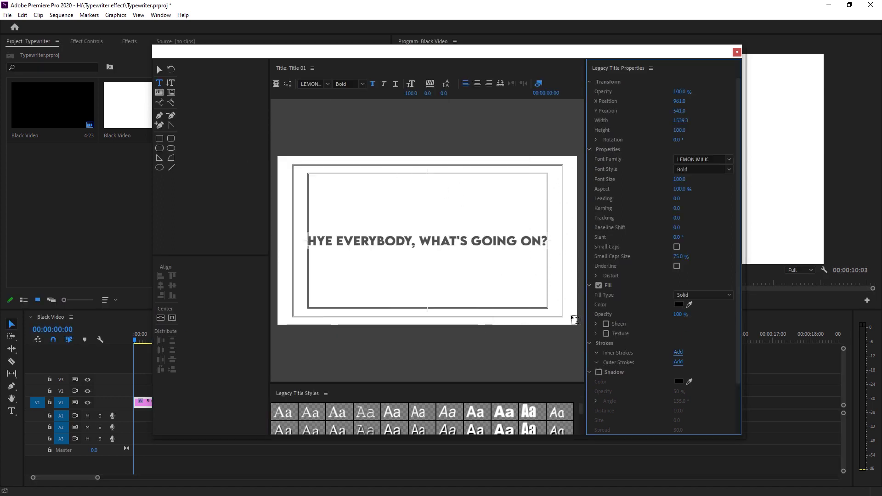
{"action": "left_click", "coordinate": [737, 52]}
Step: Place Title 01 on V2 above the white video at 00:00
{"action": "left_click", "coordinate": [298, 123]}
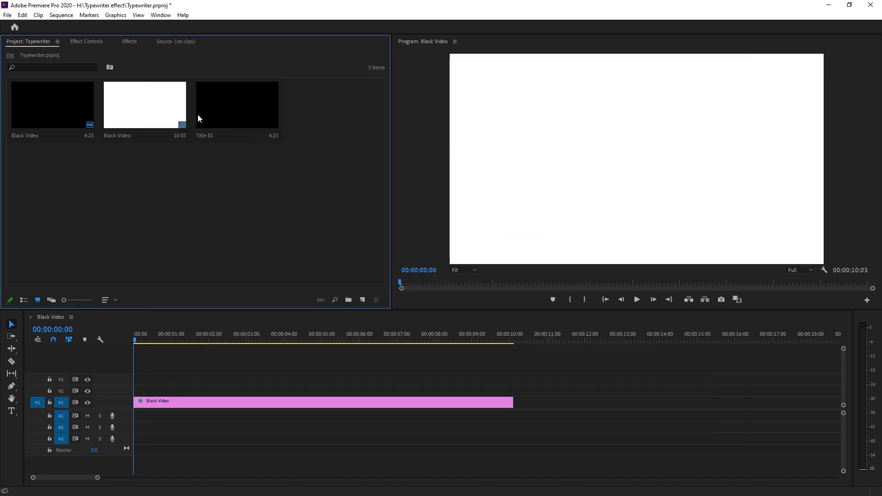
{"action": "left_click", "coordinate": [241, 112]}
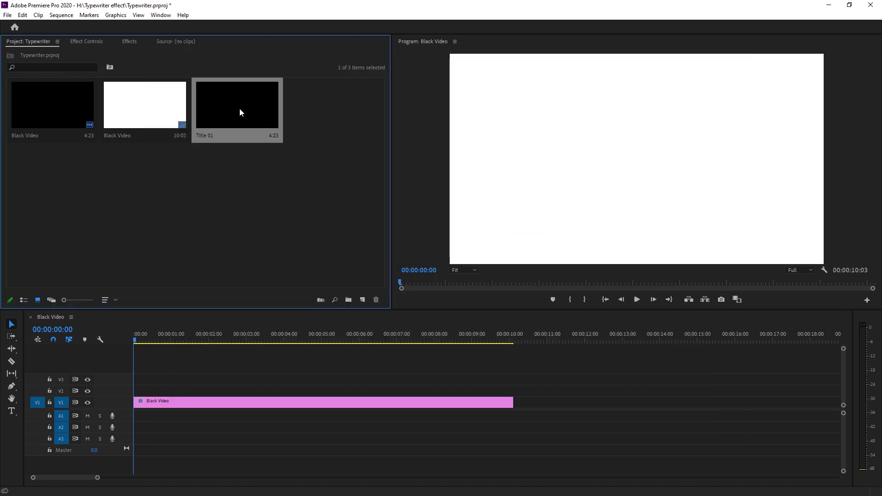
{"action": "left_click_drag", "start_coordinate": [313, 134], "coordinate": [251, 403]}
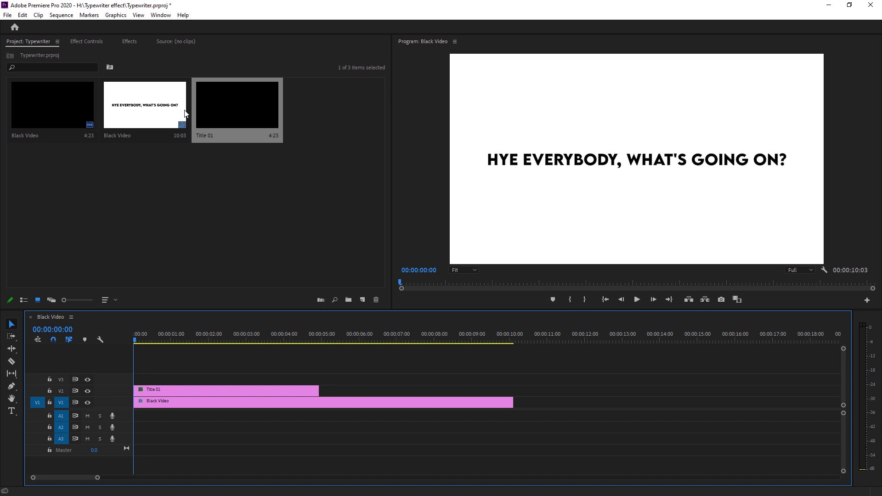
Step: Search the effects for 'LINE' and apply Linear Wipe to the Title 01 clip
{"action": "left_click", "coordinate": [135, 74]}
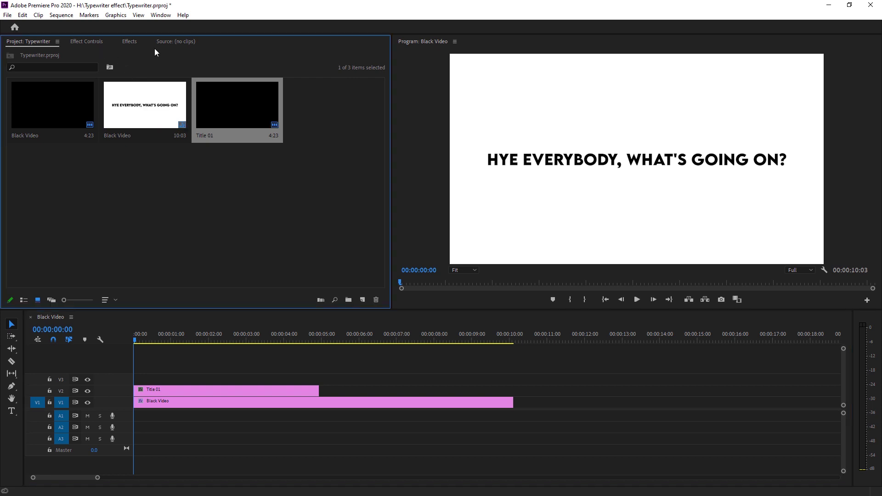
{"action": "left_click", "coordinate": [129, 42]}
{"action": "left_click", "coordinate": [70, 52]}
{"action": "type", "text": "LINEA"}
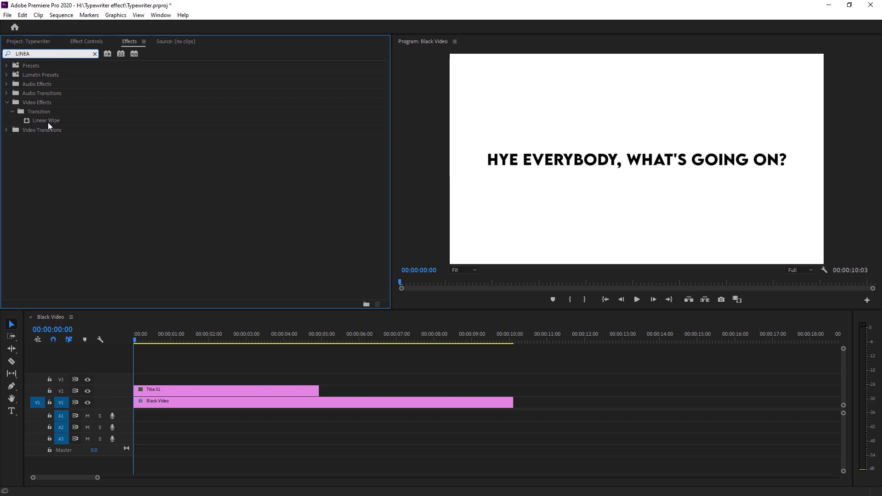
{"action": "left_click", "coordinate": [47, 121]}
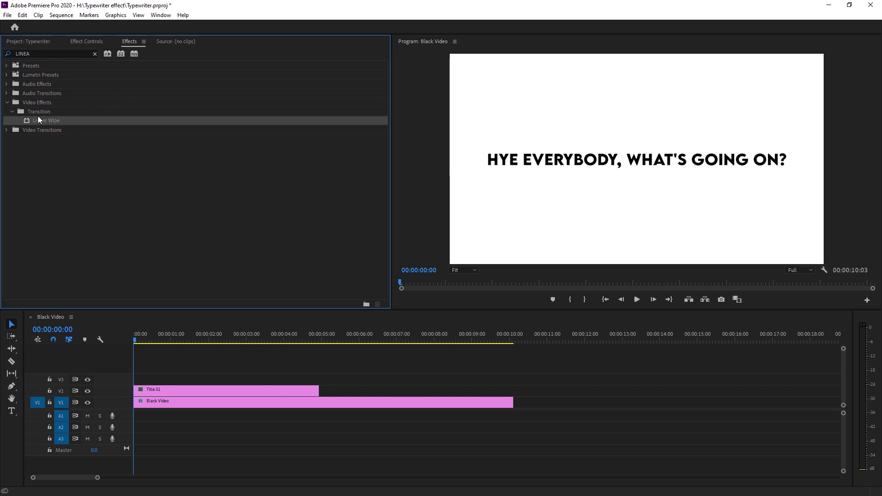
{"action": "left_click_drag", "start_coordinate": [54, 122], "coordinate": [228, 392]}
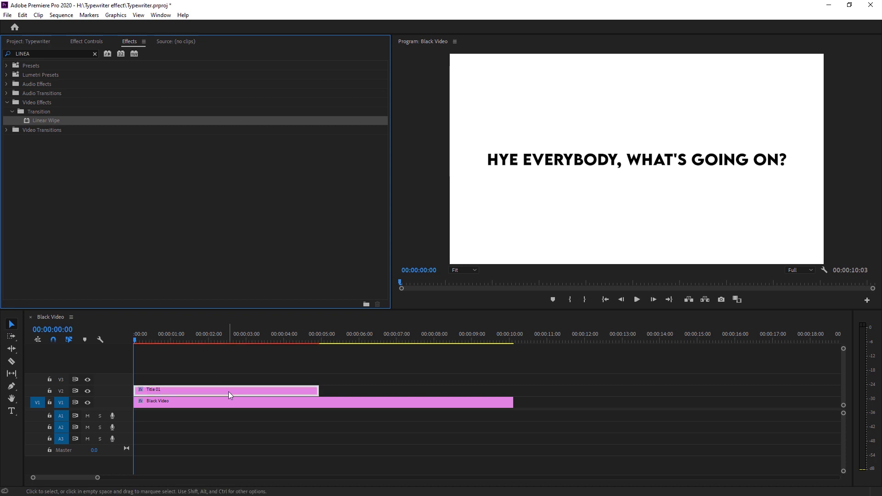
Step: Test how Linear Wipe's Transition Completion hides the title, then reset it
{"action": "left_click", "coordinate": [86, 41]}
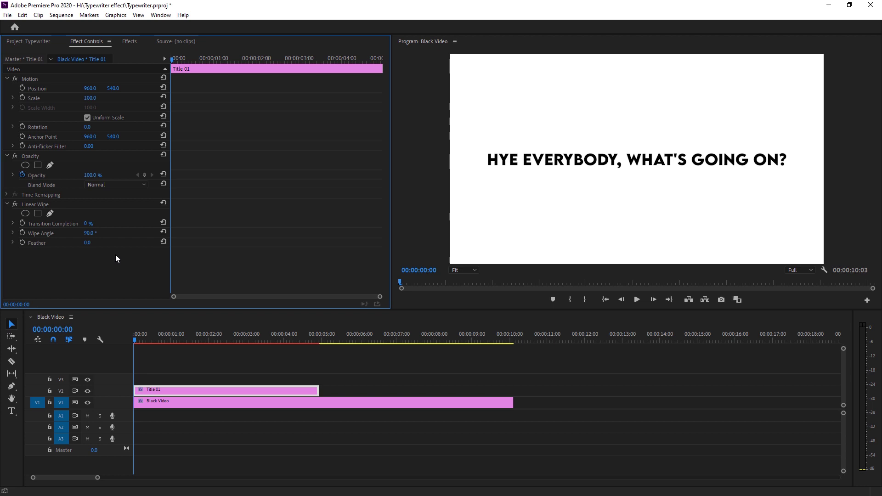
{"action": "left_click", "coordinate": [138, 342]}
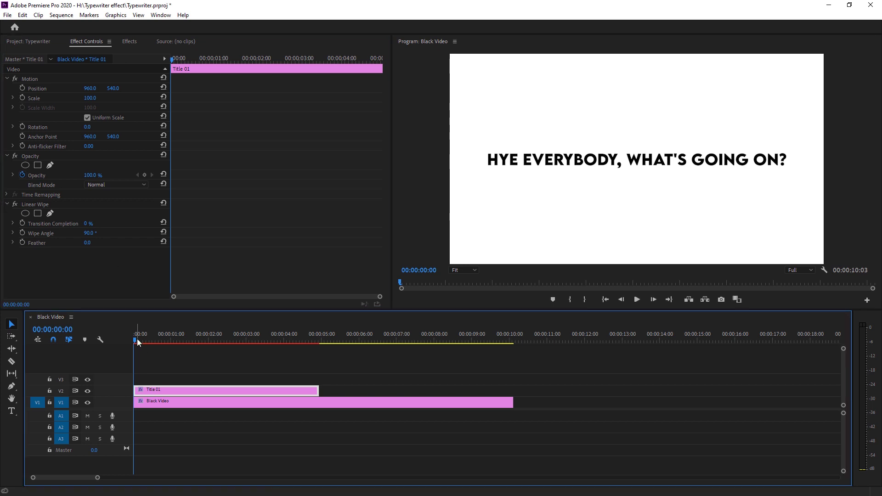
{"action": "mouse_move", "coordinate": [136, 344]}
{"action": "left_mouse_down"}
{"action": "mouse_move", "coordinate": [245, 349]}
{"action": "mouse_move", "coordinate": [122, 354]}
{"action": "left_mouse_up"}
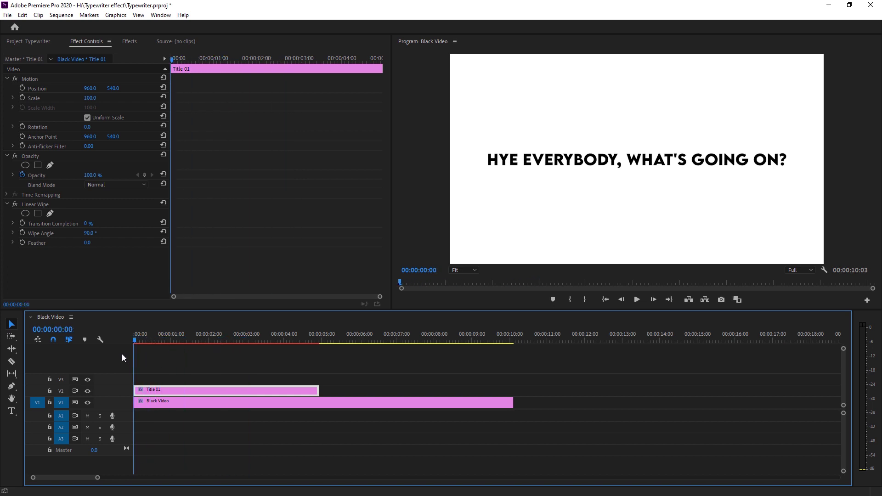
{"action": "left_click", "coordinate": [95, 231]}
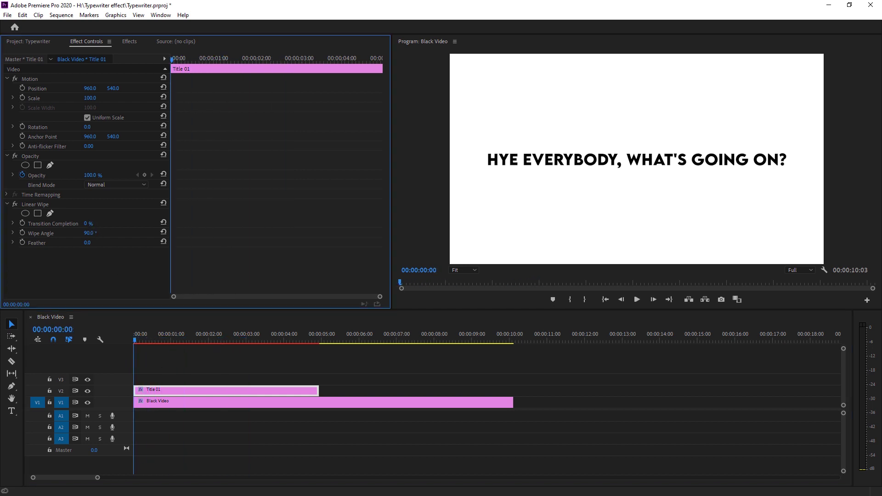
{"action": "left_click_drag", "start_coordinate": [87, 223], "coordinate": [111, 297]}
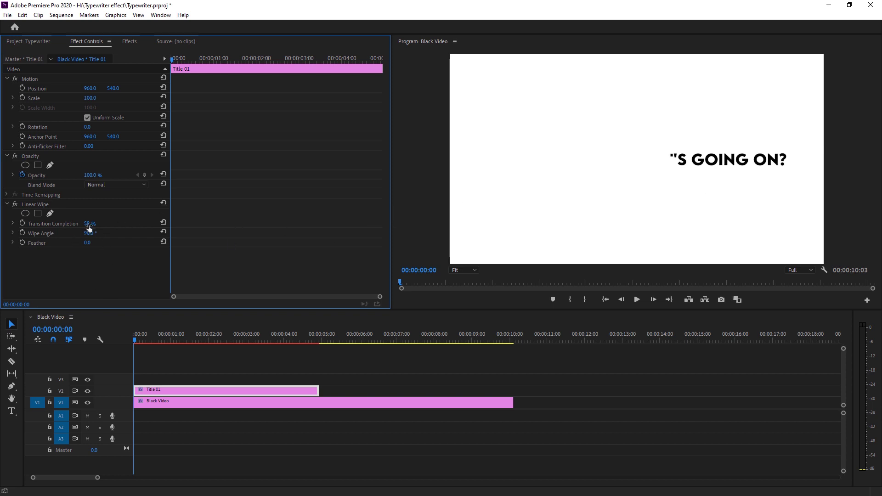
{"action": "left_click_drag", "start_coordinate": [90, 223], "coordinate": [114, 245]}
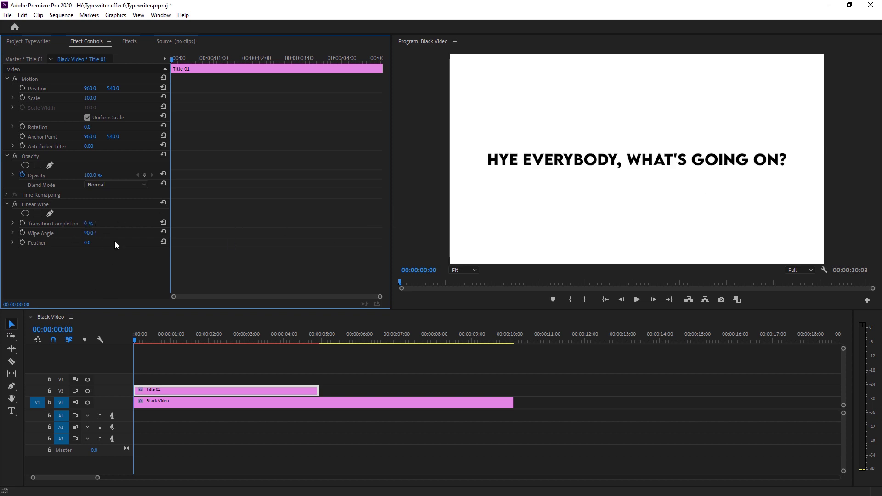
Step: Keyframe Transition Completion from 100% at the start to 0% at 00:00:03:03
{"action": "left_click", "coordinate": [23, 224]}
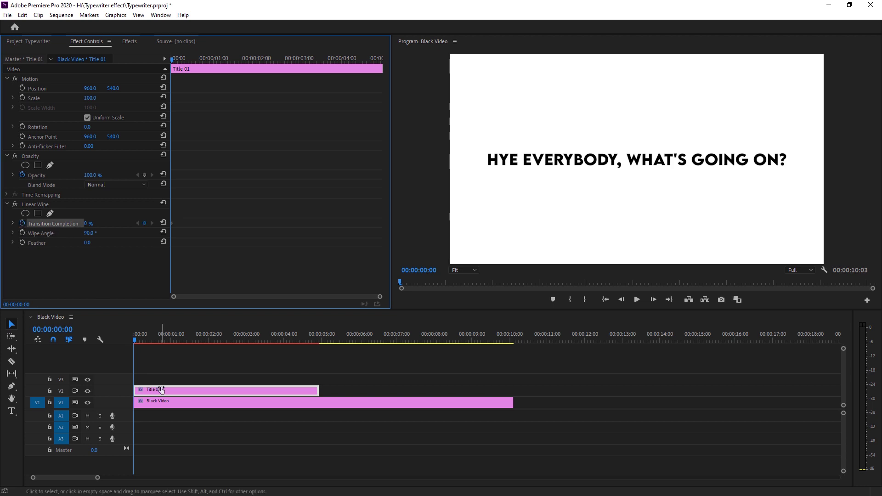
{"action": "left_click_drag", "start_coordinate": [87, 223], "coordinate": [133, 224]}
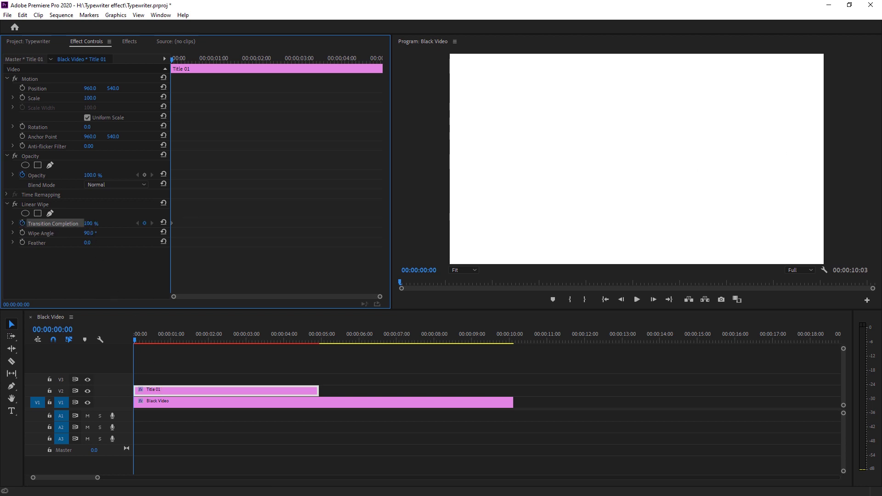
{"action": "left_click_drag", "start_coordinate": [393, 188], "coordinate": [236, 344]}
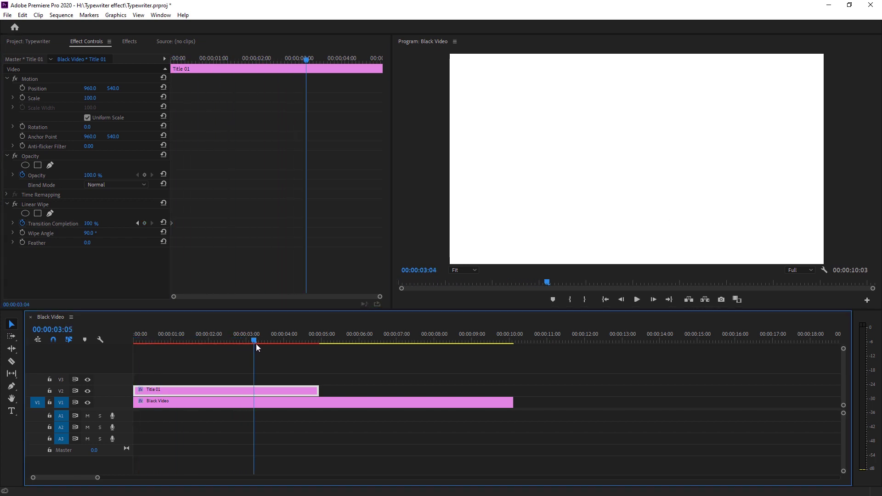
{"action": "left_click_drag", "start_coordinate": [258, 341], "coordinate": [250, 343]}
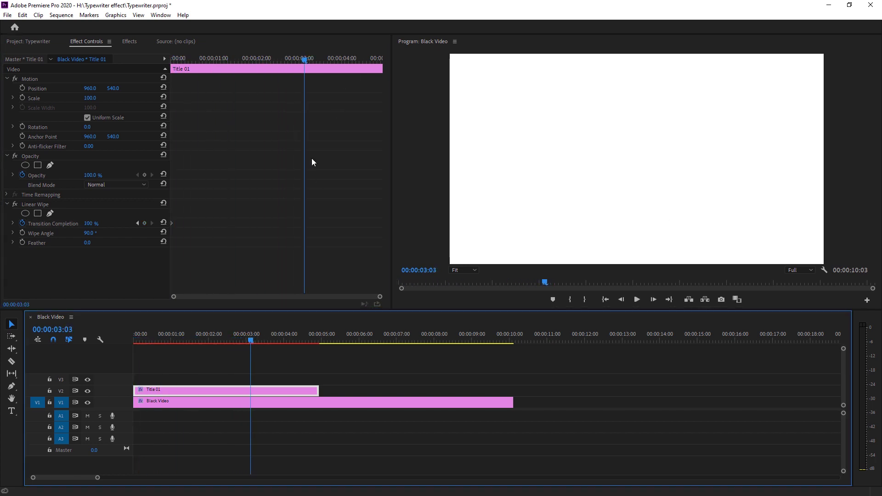
{"action": "left_click", "coordinate": [89, 224]}
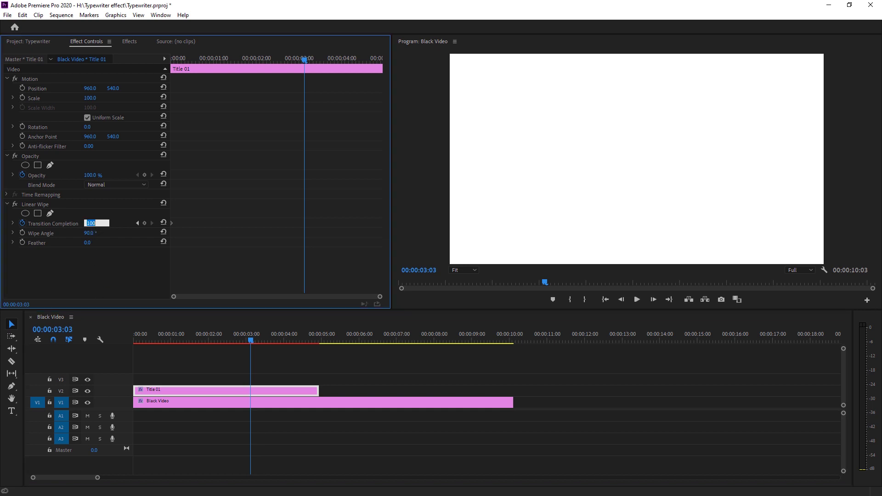
{"action": "type", "text": "0"}
{"action": "key", "text": "Return"}
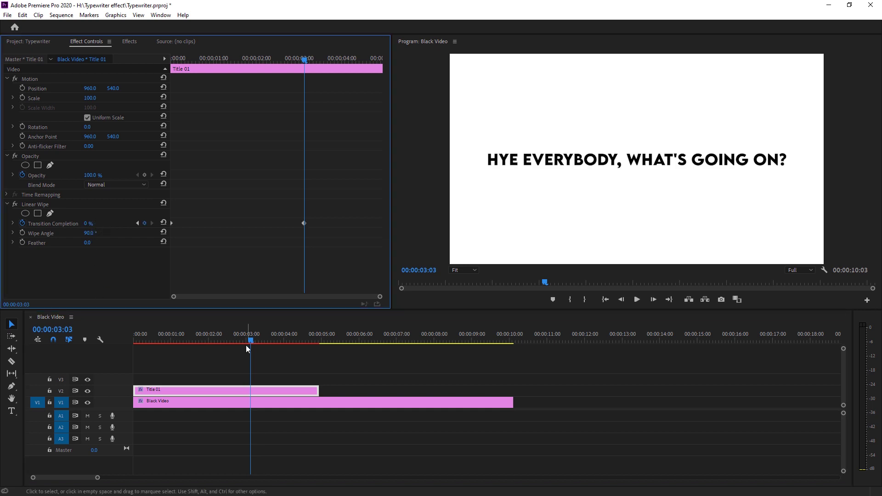
Step: Play back the wipe animation from the start of the sequence
{"action": "left_click_drag", "start_coordinate": [247, 346], "coordinate": [91, 350]}
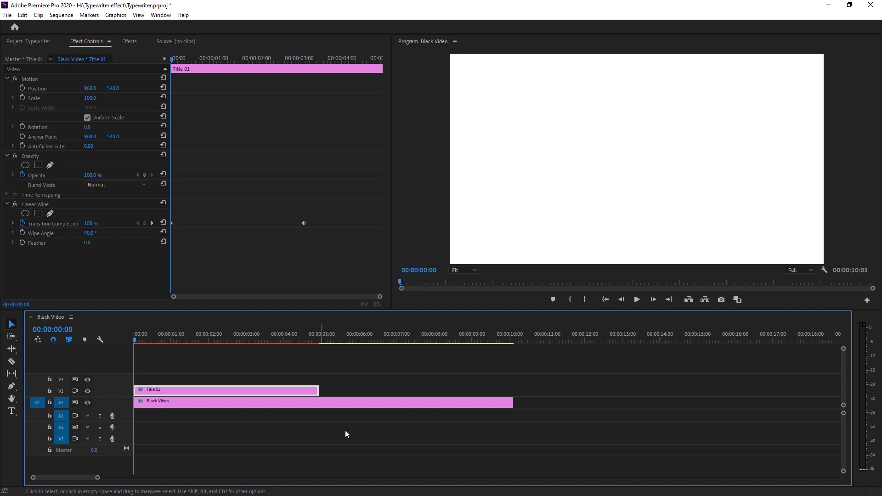
{"action": "key", "text": "space"}
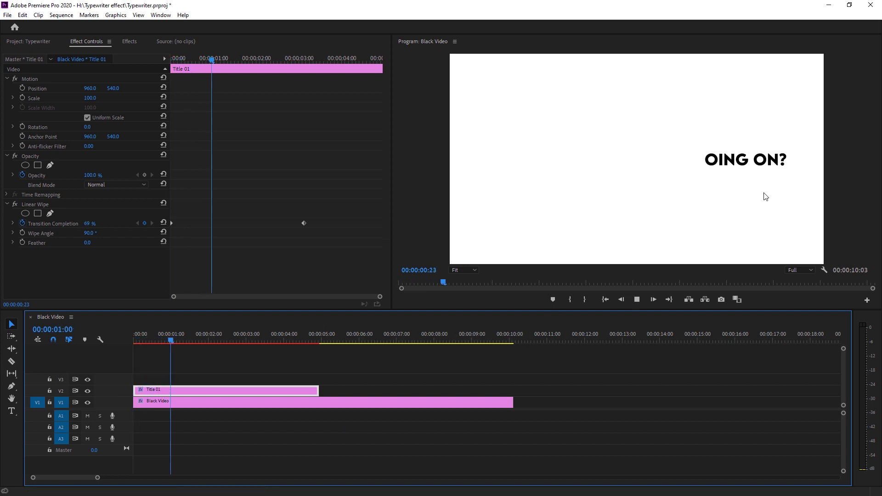
{"action": "key", "text": "space"}
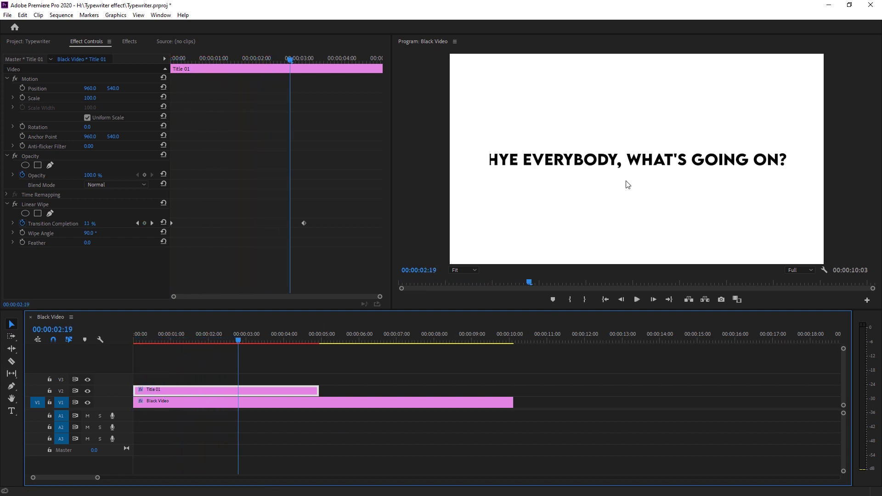
{"action": "key", "text": "space"}
{"action": "key", "text": "space"}
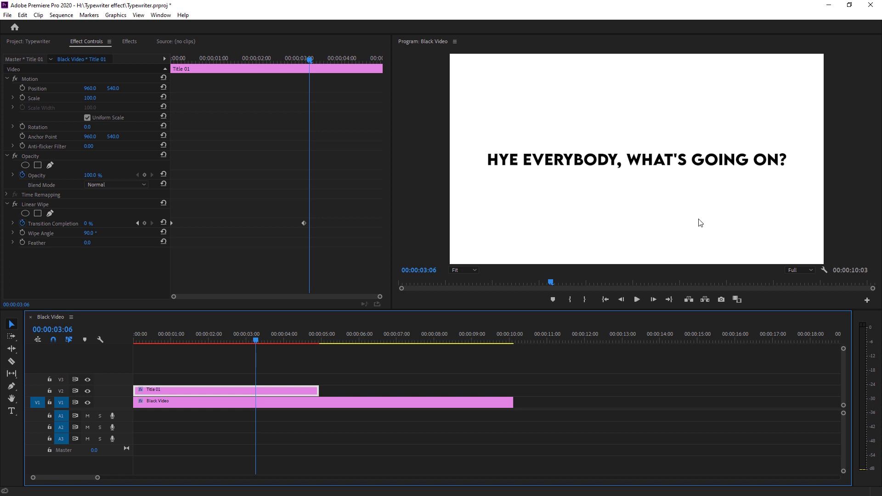
Step: Set the Linear Wipe's Wipe Angle to 270°
{"action": "left_click", "coordinate": [89, 233]}
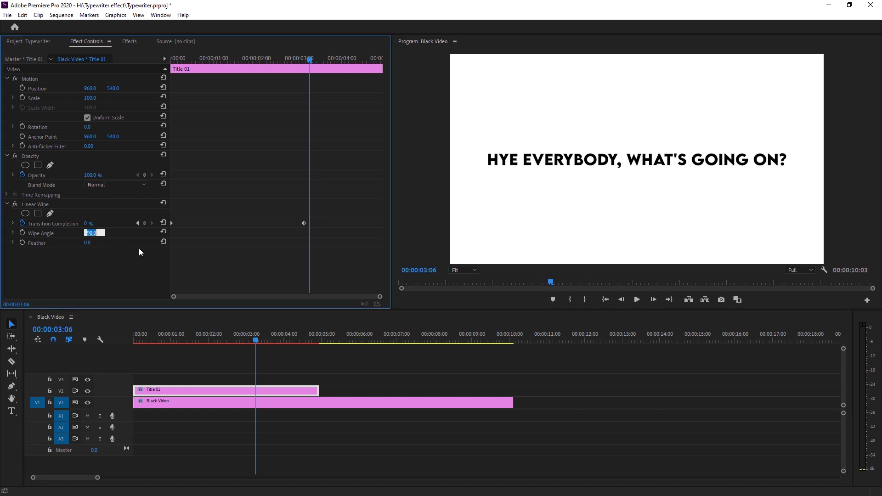
{"action": "type", "text": "270"}
{"action": "key", "text": "Return"}
Step: Play the sequence from the start and scrub to check the left-to-right reveal
{"action": "left_click", "coordinate": [131, 349]}
{"action": "key", "text": "Home"}
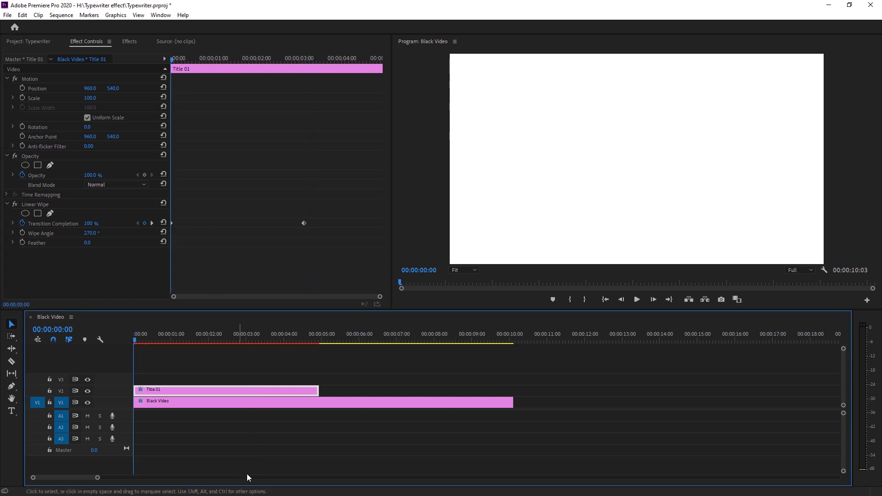
{"action": "key", "text": "space"}
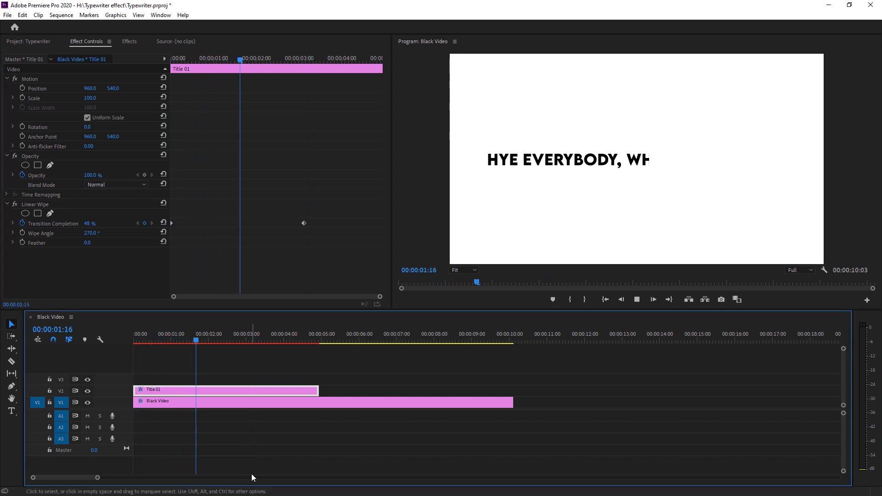
{"action": "left_click_drag", "start_coordinate": [200, 342], "coordinate": [238, 347]}
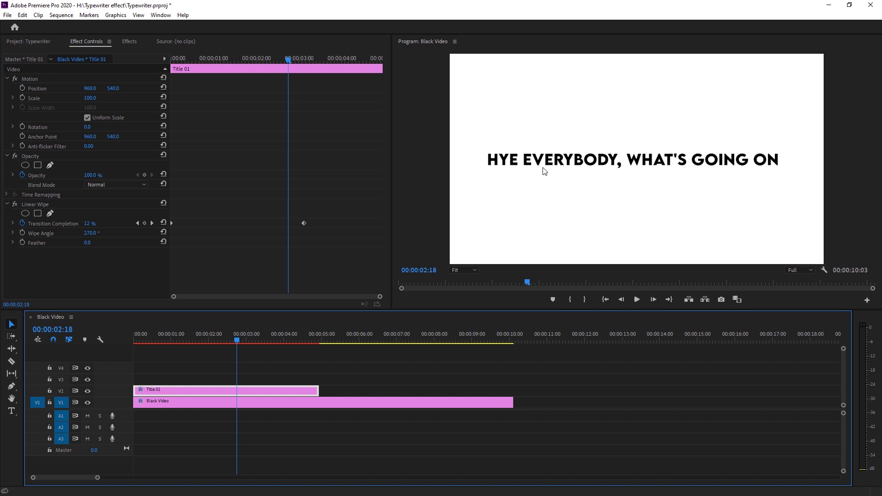
{"action": "left_click", "coordinate": [181, 58]}
Step: Place the 4:23 Black Video clip on V3 above the title at the start
{"action": "left_click", "coordinate": [36, 42]}
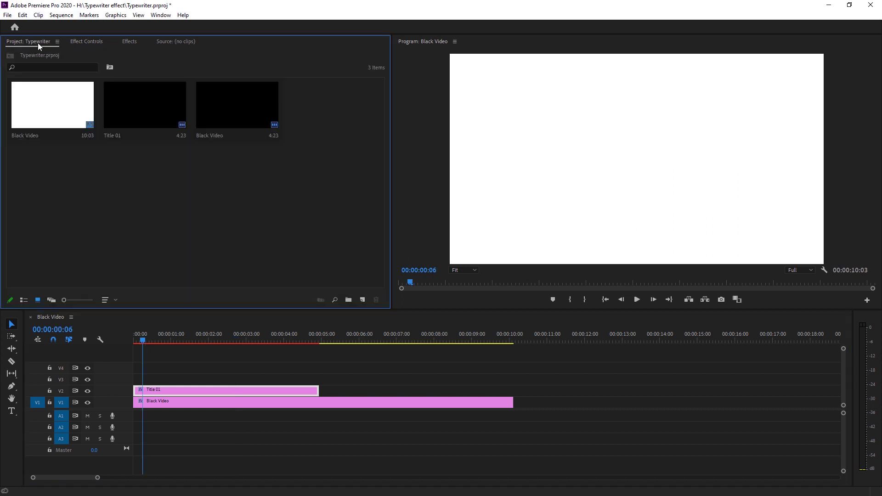
{"action": "left_click", "coordinate": [241, 125]}
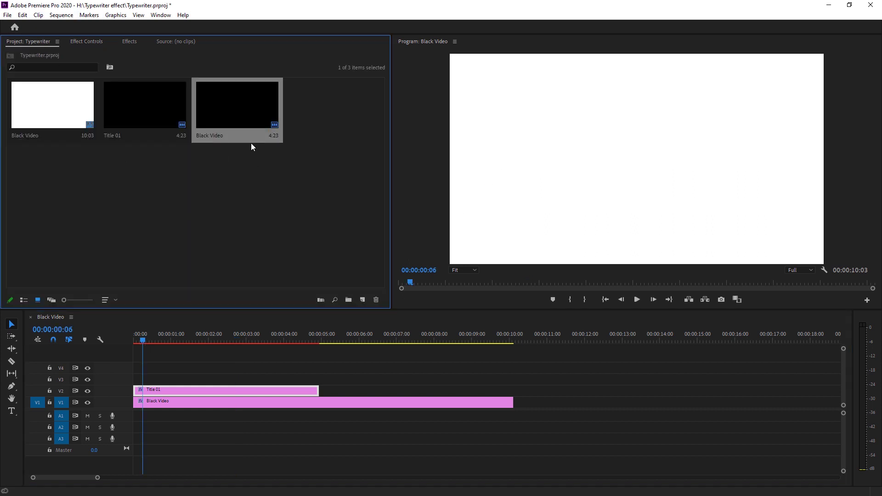
{"action": "left_click_drag", "start_coordinate": [260, 267], "coordinate": [156, 380]}
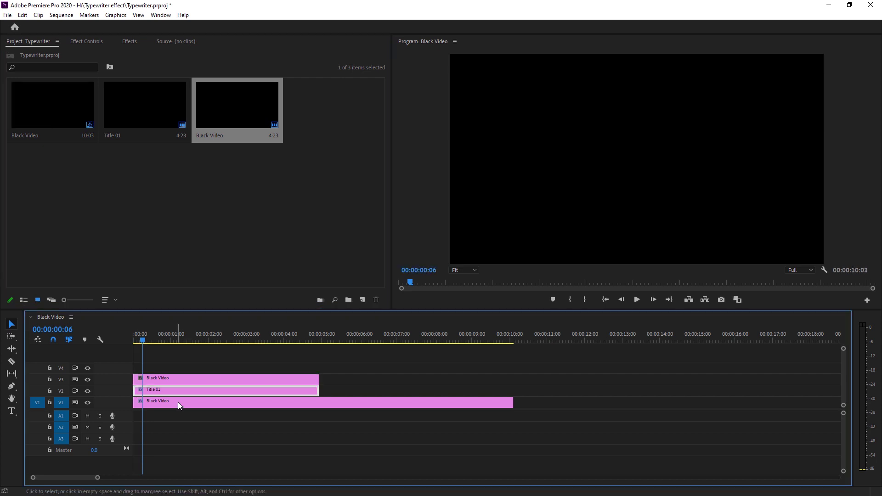
{"action": "left_click", "coordinate": [136, 340]}
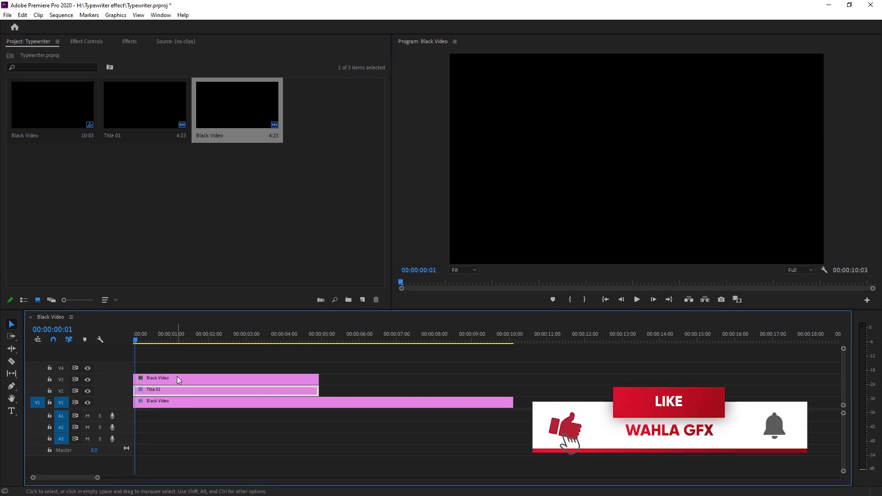
{"action": "left_click", "coordinate": [202, 376]}
Step: Turn off Uniform Scale and scale the bar to 0.3 width and about 8 height
{"action": "left_click", "coordinate": [88, 42]}
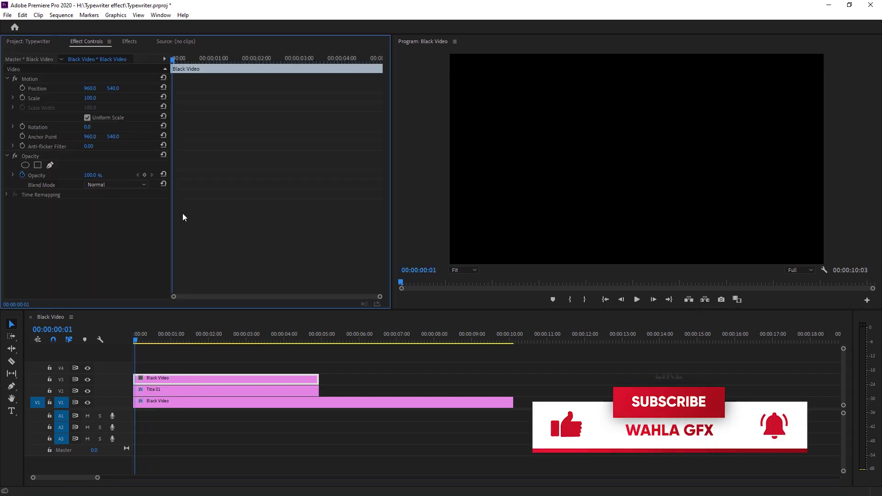
{"action": "left_click", "coordinate": [137, 340]}
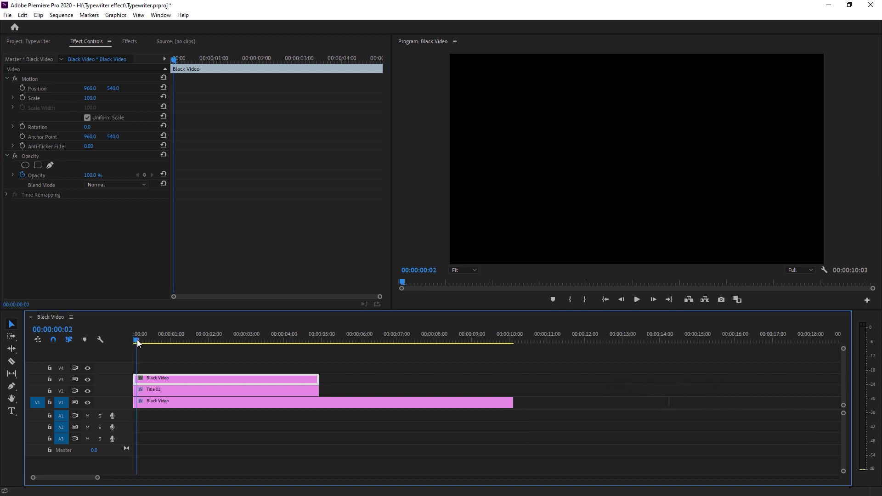
{"action": "left_click", "coordinate": [87, 117]}
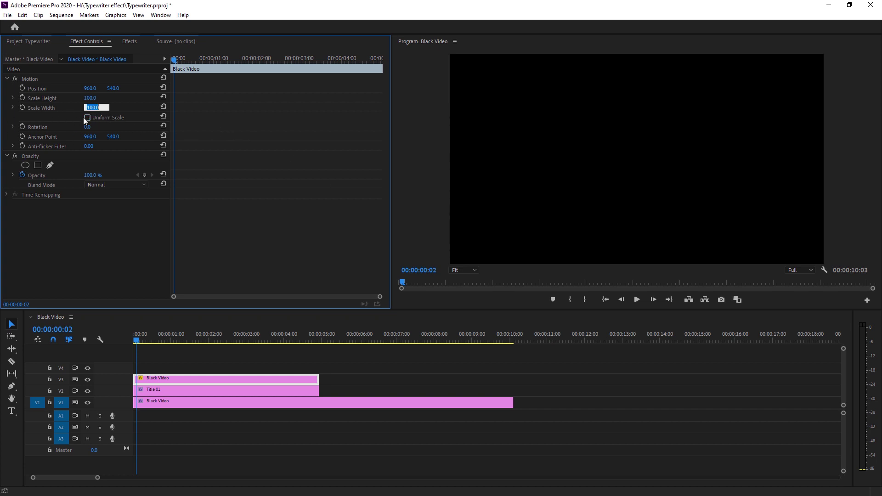
{"action": "key", "text": "Return"}
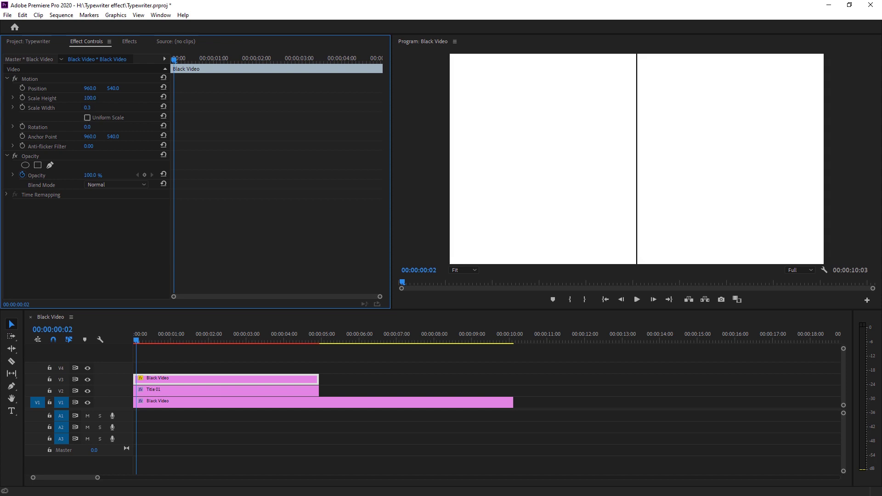
{"action": "left_click_drag", "start_coordinate": [89, 98], "coordinate": [44, 98]}
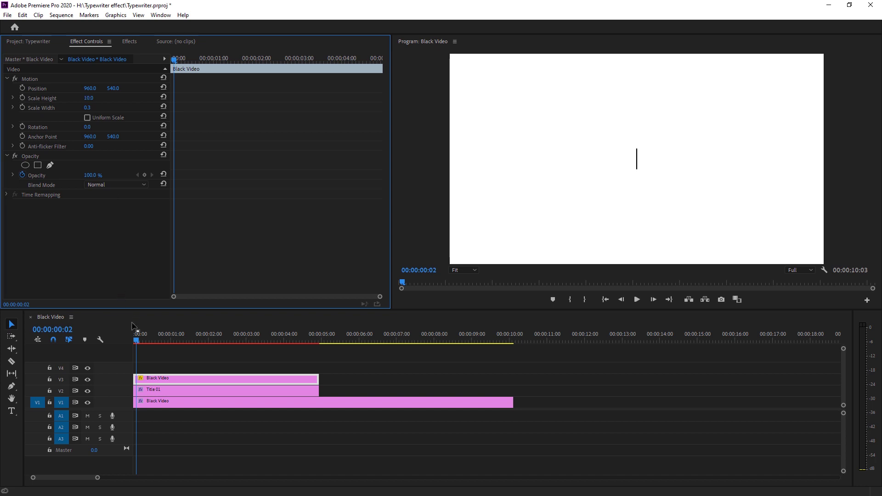
{"action": "left_click_drag", "start_coordinate": [137, 341], "coordinate": [178, 343]}
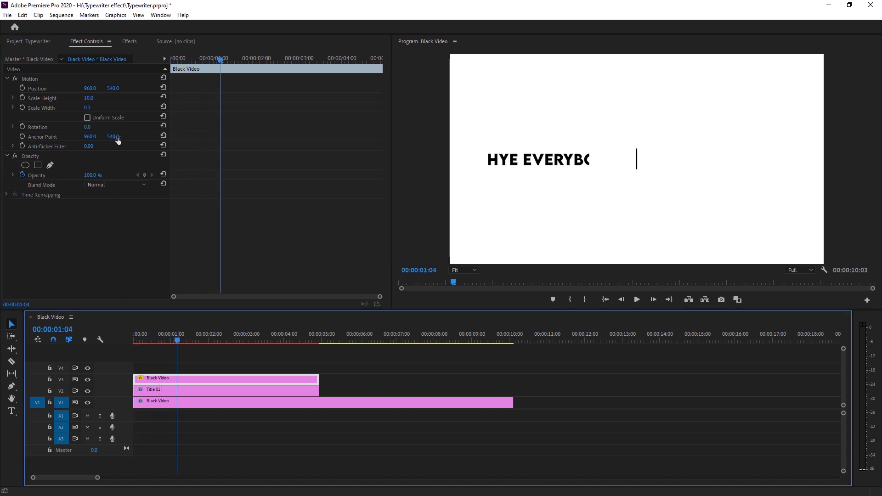
{"action": "left_click", "coordinate": [90, 98]}
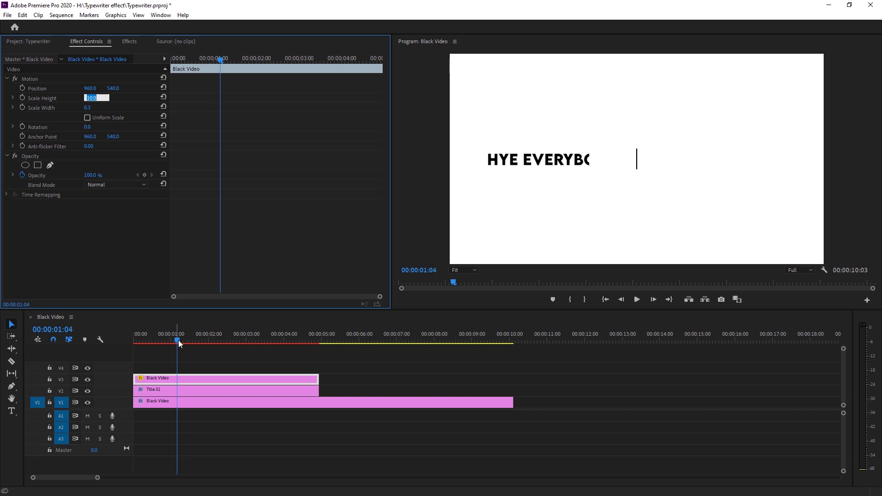
{"action": "left_click_drag", "start_coordinate": [178, 340], "coordinate": [205, 341]}
{"action": "mouse_move", "coordinate": [89, 98]}
{"action": "left_mouse_down"}
{"action": "mouse_move", "coordinate": [104, 98]}
{"action": "mouse_move", "coordinate": [87, 98]}
{"action": "left_mouse_up"}
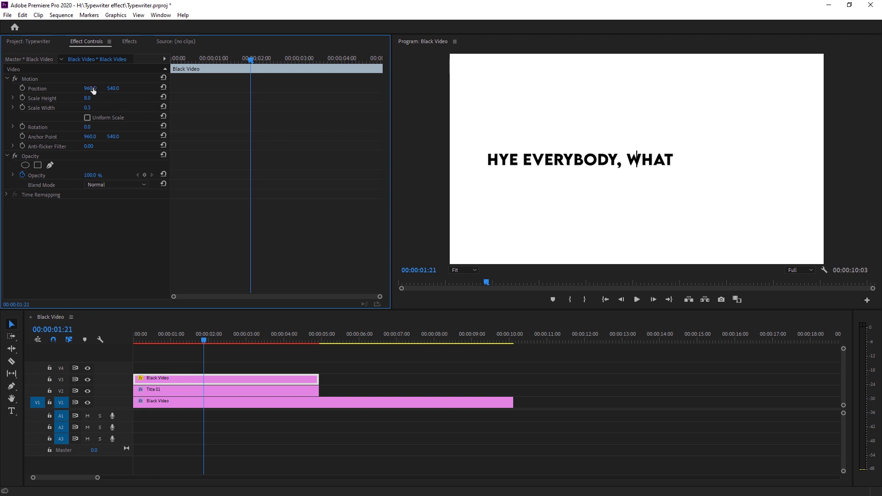
Step: Move the bar to position 182, 546 at Scale Height 10, checking alignment beside HYE
{"action": "mouse_move", "coordinate": [94, 90]}
{"action": "left_mouse_down"}
{"action": "mouse_move", "coordinate": [55, 90]}
{"action": "mouse_move", "coordinate": [94, 98]}
{"action": "left_mouse_up"}
{"action": "left_click_drag", "start_coordinate": [202, 343], "coordinate": [253, 344]}
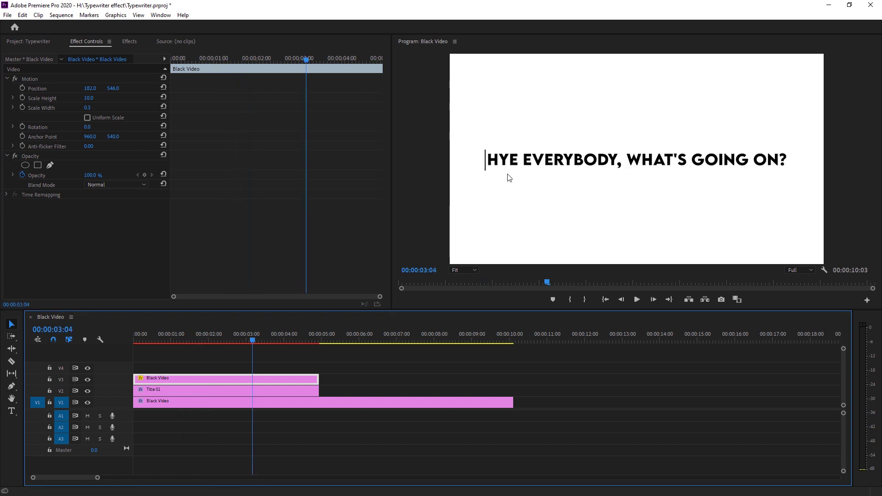
{"action": "key", "text": "shift+Left"}
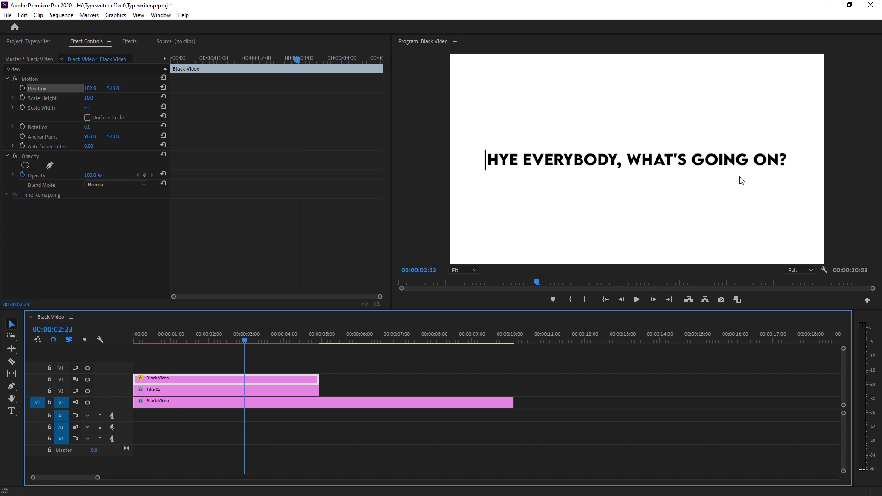
Step: Keyframe the cursor bar's Position every two frames so it trails H, Y and each later letter, then scrub to check
{"action": "left_click_drag", "start_coordinate": [303, 62], "coordinate": [183, 69]}
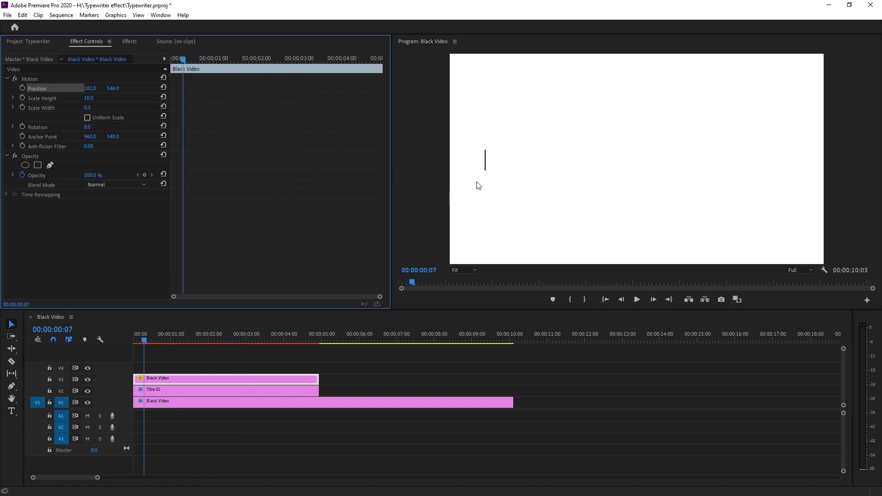
{"action": "left_click", "coordinate": [23, 89]}
{"action": "key", "text": "Right"}
{"action": "key", "text": "Right"}
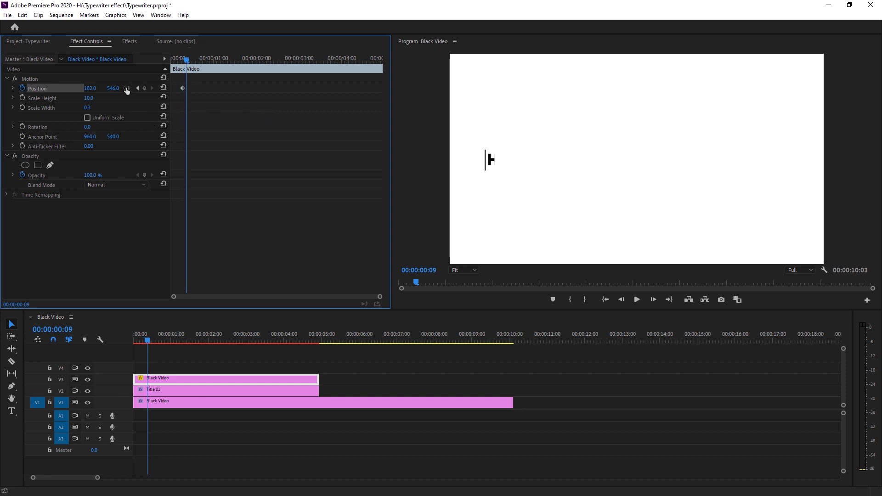
{"action": "left_click_drag", "start_coordinate": [94, 92], "coordinate": [92, 90]}
{"action": "left_click_drag", "start_coordinate": [92, 90], "coordinate": [95, 90]}
{"action": "key", "text": "Right"}
{"action": "key", "text": "Right"}
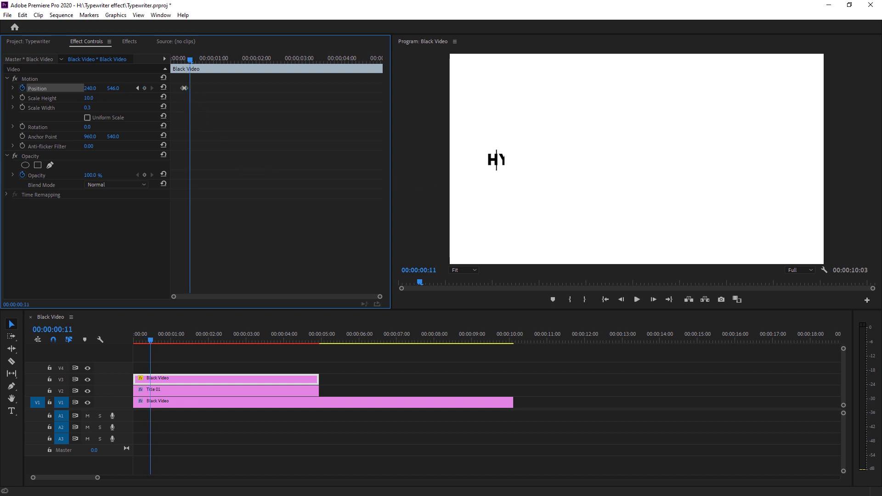
{"action": "left_click_drag", "start_coordinate": [90, 88], "coordinate": [136, 138]}
{"action": "key", "text": "Right"}
{"action": "key", "text": "Right"}
{"action": "key", "text": "Right"}
{"action": "key", "text": "Right"}
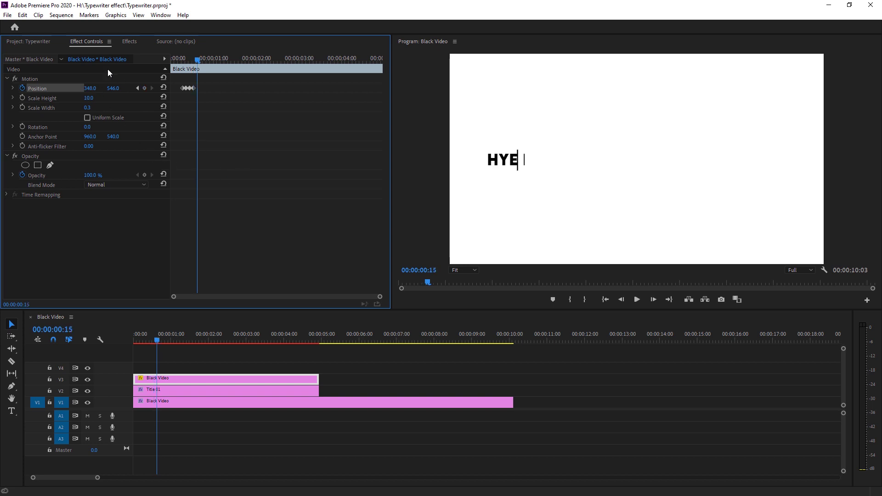
{"action": "mouse_move", "coordinate": [93, 90]}
{"action": "left_mouse_down"}
{"action": "mouse_move", "coordinate": [136, 88]}
{"action": "mouse_move", "coordinate": [101, 92]}
{"action": "left_mouse_up"}
{"action": "key", "text": "Right"}
{"action": "key", "text": "Right"}
{"action": "key", "text": "Right"}
{"action": "key", "text": "Right"}
{"action": "key", "text": "Right"}
{"action": "key", "text": "Right"}
{"action": "key", "text": "Right"}
{"action": "key", "text": "Right"}
{"action": "key", "text": "Right"}
{"action": "key", "text": "Right"}
{"action": "key", "text": "Right"}
{"action": "key", "text": "Right"}
{"action": "key", "text": "Right"}
{"action": "key", "text": "Right"}
{"action": "key", "text": "Right"}
{"action": "key", "text": "Right"}
{"action": "key", "text": "Right"}
{"action": "key", "text": "Right"}
{"action": "key", "text": "Right"}
{"action": "key", "text": "Right"}
{"action": "key", "text": "Right"}
{"action": "key", "text": "Right"}
{"action": "key", "text": "Right"}
{"action": "key", "text": "Right"}
{"action": "key", "text": "Right"}
{"action": "key", "text": "Right"}
{"action": "key", "text": "Right"}
{"action": "key", "text": "Right"}
{"action": "key", "text": "Right"}
{"action": "key", "text": "Right"}
{"action": "key", "text": "Right"}
{"action": "key", "text": "Right"}
{"action": "key", "text": "Right"}
{"action": "key", "text": "Right"}
{"action": "key", "text": "Right"}
{"action": "key", "text": "Right"}
{"action": "key", "text": "Right"}
{"action": "key", "text": "Right"}
{"action": "key", "text": "Right"}
{"action": "key", "text": "Right"}
{"action": "key", "text": "Right"}
{"action": "key", "text": "Right"}
{"action": "key", "text": "Right"}
{"action": "key", "text": "Right"}
{"action": "key", "text": "Right"}
{"action": "key", "text": "Right"}
{"action": "key", "text": "Right"}
{"action": "key", "text": "Right"}
{"action": "key", "text": "Right"}
{"action": "key", "text": "Right"}
{"action": "key", "text": "Right"}
{"action": "key", "text": "Right"}
{"action": "key", "text": "Right"}
{"action": "key", "text": "Right"}
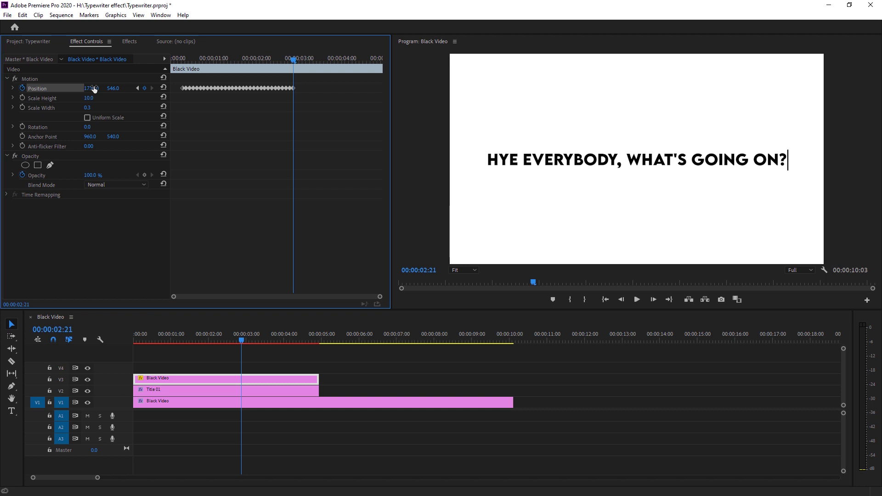
{"action": "left_click_drag", "start_coordinate": [241, 343], "coordinate": [146, 347]}
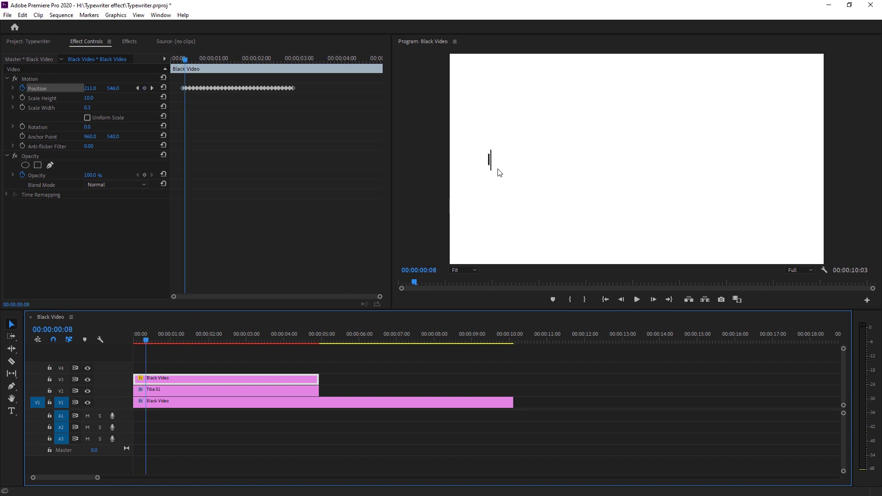
Step: Play the typing until 'HYE EVERYBODY, WHAT'S GOING ON?' is fully shown with the bar at x 1736, then stop
{"action": "left_click_drag", "start_coordinate": [148, 341], "coordinate": [142, 358]}
{"action": "key", "text": "space"}
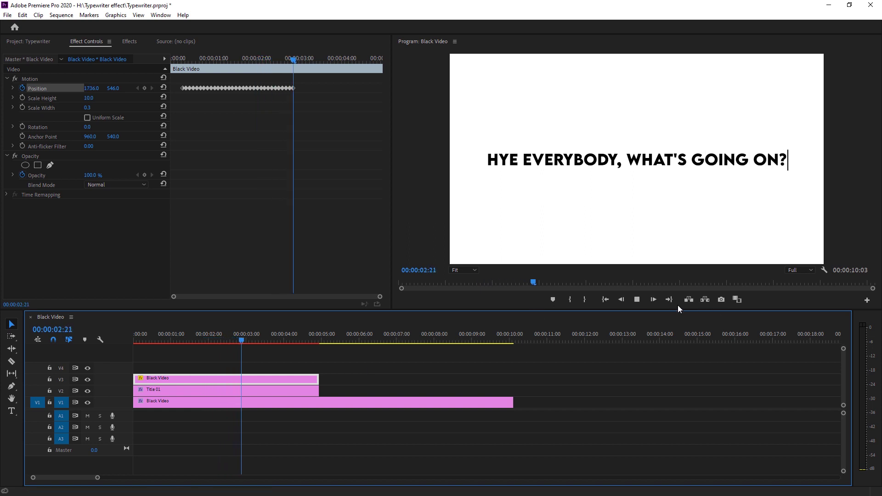
{"action": "left_click", "coordinate": [637, 300]}
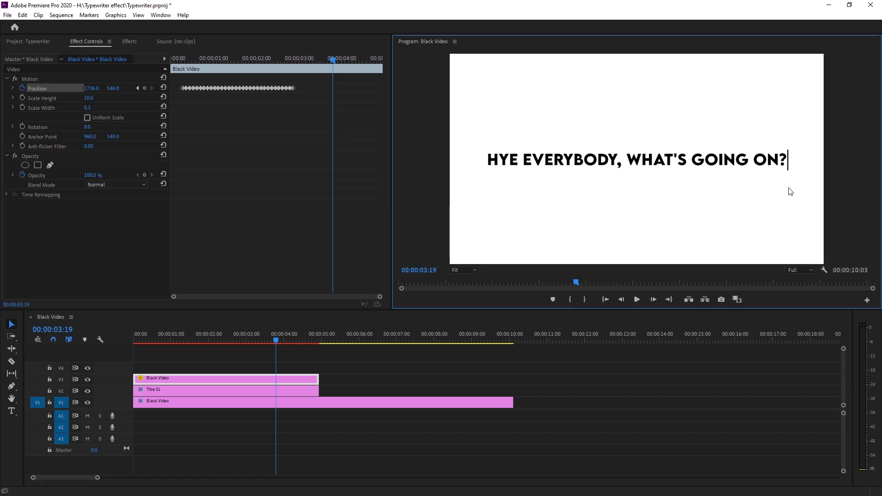
Step: Rewind to where the cursor first appears and set its first Opacity keyframe at 35%
{"action": "left_click", "coordinate": [256, 340]}
{"action": "left_click_drag", "start_coordinate": [256, 338], "coordinate": [144, 350]}
{"action": "left_click_drag", "start_coordinate": [146, 350], "coordinate": [142, 351]}
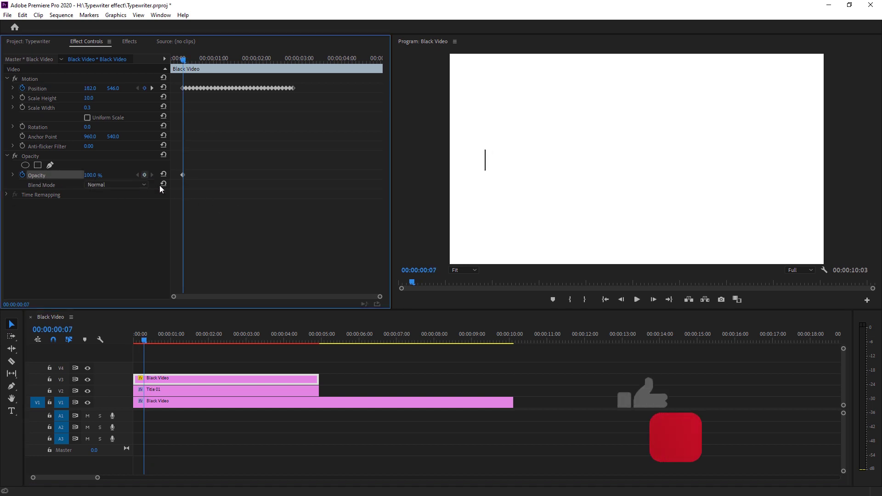
{"action": "left_click", "coordinate": [145, 176]}
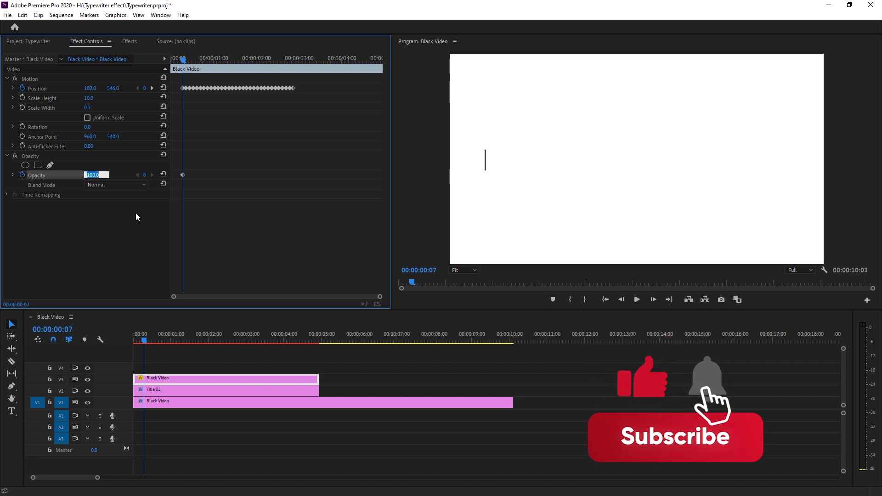
{"action": "type", "text": "35"}
{"action": "key", "text": "Return"}
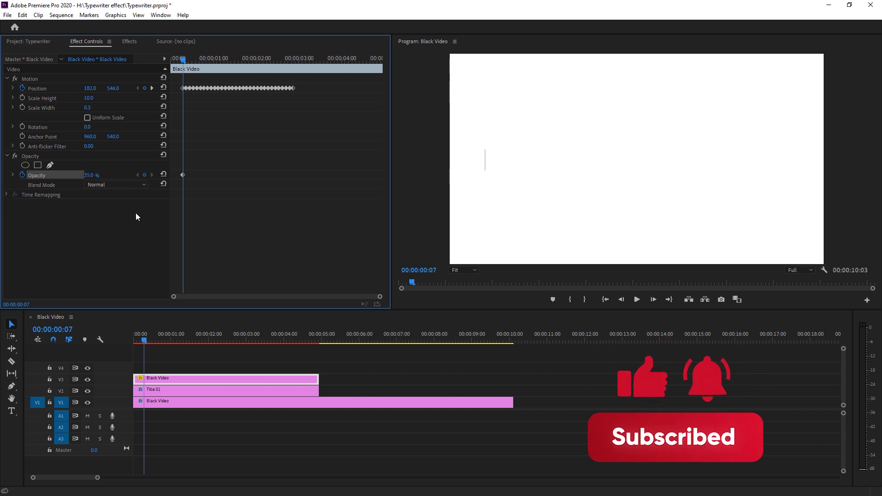
{"action": "left_click", "coordinate": [145, 236]}
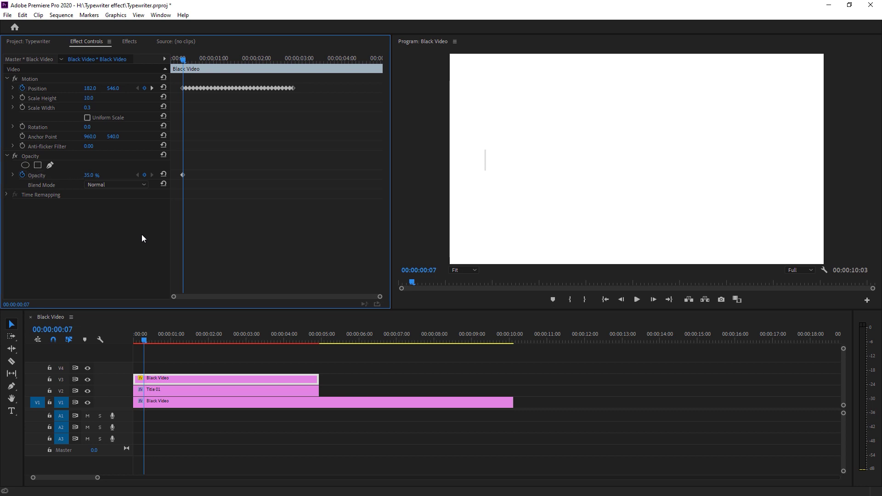
Step: Add Opacity keyframes every two frames, alternating 100% and 35%, until HYE is shown
{"action": "key", "text": "Right"}
{"action": "key", "text": "Right"}
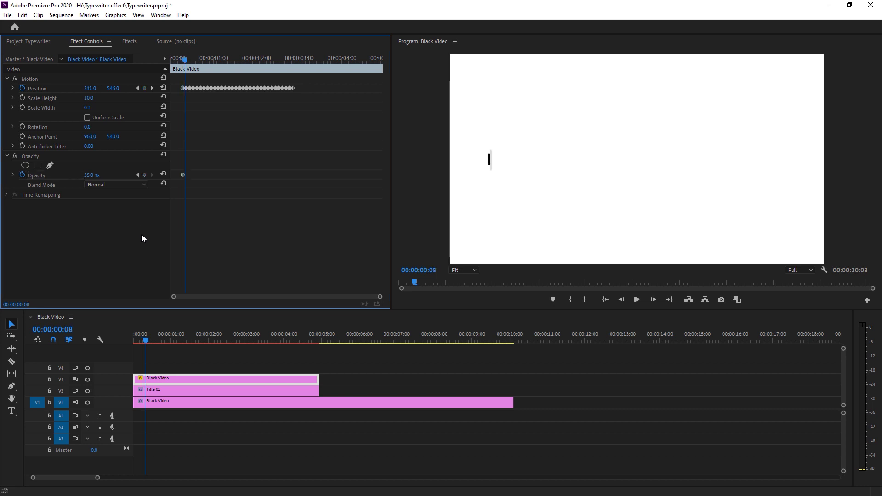
{"action": "left_click", "coordinate": [94, 175]}
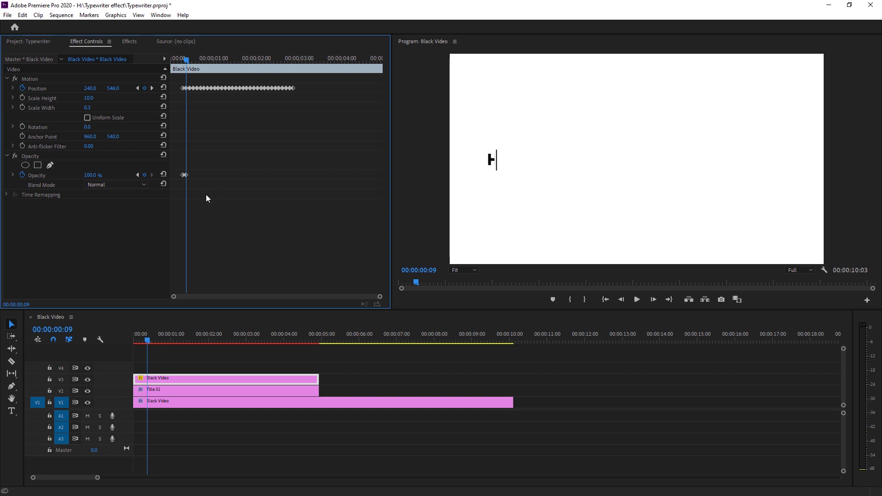
{"action": "key", "text": "Right"}
{"action": "key", "text": "Right"}
{"action": "left_click", "coordinate": [95, 175]}
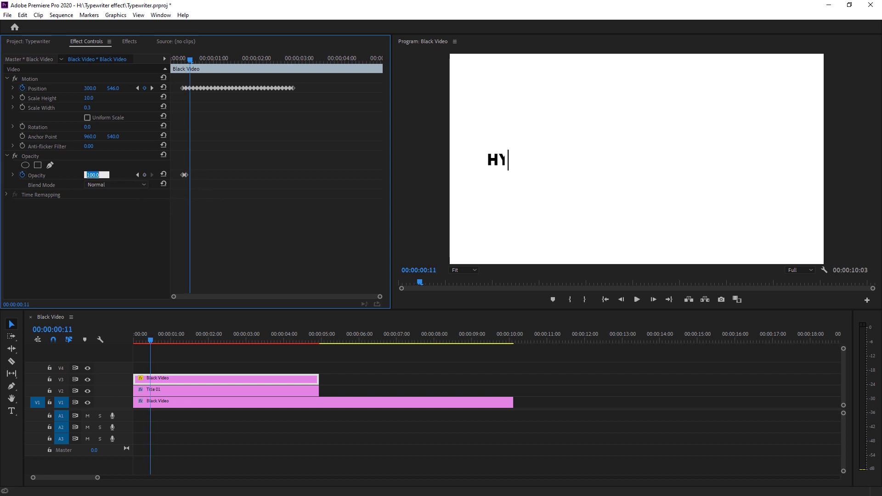
{"action": "type", "text": "35"}
{"action": "key", "text": "Return"}
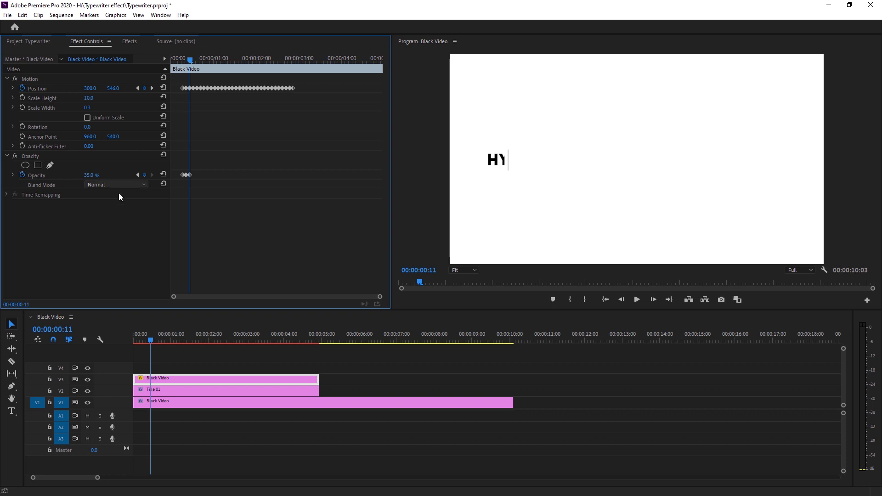
{"action": "key", "text": "Right"}
{"action": "key", "text": "Right"}
{"action": "left_click", "coordinate": [92, 175]}
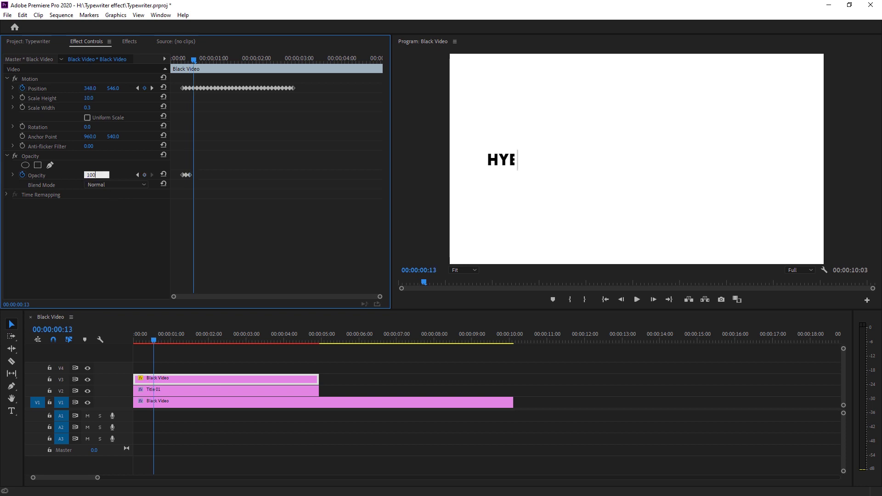
{"action": "key", "text": "Return"}
Step: Add a dimmed 35% Opacity keyframe two frames after HYE appears
{"action": "key", "text": "Right"}
{"action": "key", "text": "Right"}
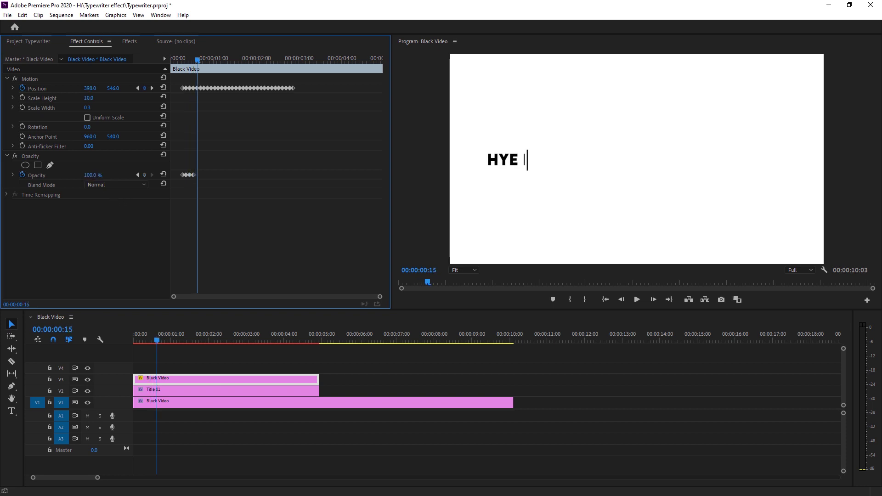
{"action": "left_click", "coordinate": [92, 175]}
{"action": "type", "text": "35"}
{"action": "key", "text": "Return"}
{"action": "left_click", "coordinate": [92, 175]}
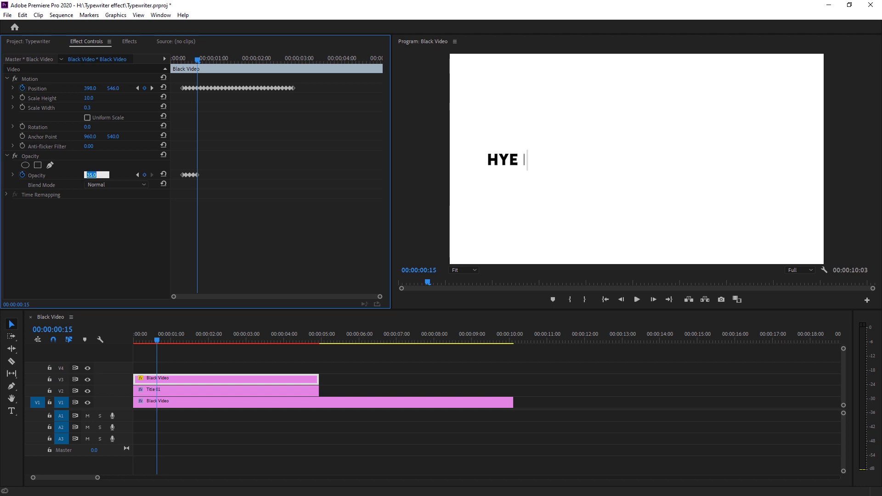
{"action": "left_click", "coordinate": [124, 231]}
Step: Continue the blink keyframes through WHAT'S and GOING, entering 100% before the question mark frame
{"action": "key", "text": "Right"}
{"action": "key", "text": "Right"}
{"action": "key", "text": "Right"}
{"action": "key", "text": "Right"}
{"action": "key", "text": "Right"}
{"action": "key", "text": "Right"}
{"action": "key", "text": "Right"}
{"action": "key", "text": "Right"}
{"action": "key", "text": "Right"}
{"action": "key", "text": "Right"}
{"action": "key", "text": "Right"}
{"action": "key", "text": "Right"}
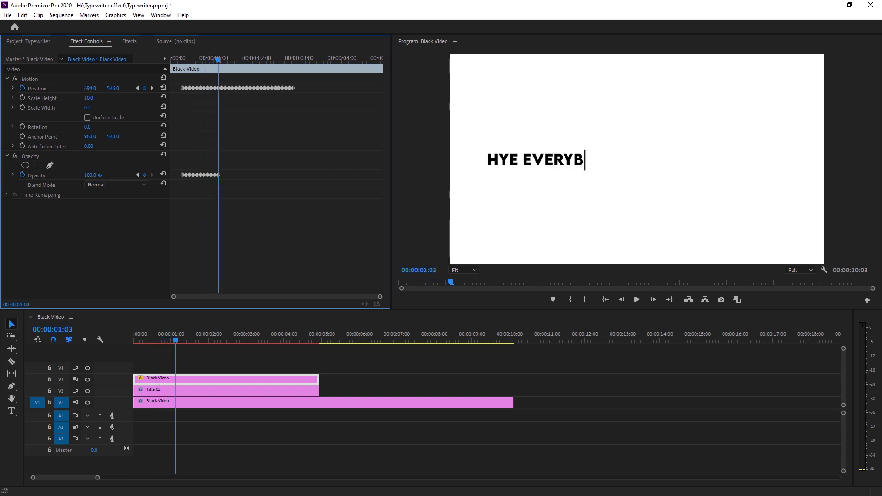
{"action": "key", "text": "Right"}
{"action": "key", "text": "Right"}
{"action": "key", "text": "Right"}
{"action": "key", "text": "Right"}
{"action": "key", "text": "Right"}
{"action": "key", "text": "Right"}
{"action": "key", "text": "Right"}
{"action": "key", "text": "Right"}
{"action": "key", "text": "Right"}
{"action": "key", "text": "Right"}
{"action": "key", "text": "Right"}
{"action": "key", "text": "Right"}
{"action": "key", "text": "Right"}
{"action": "key", "text": "Right"}
{"action": "key", "text": "Right"}
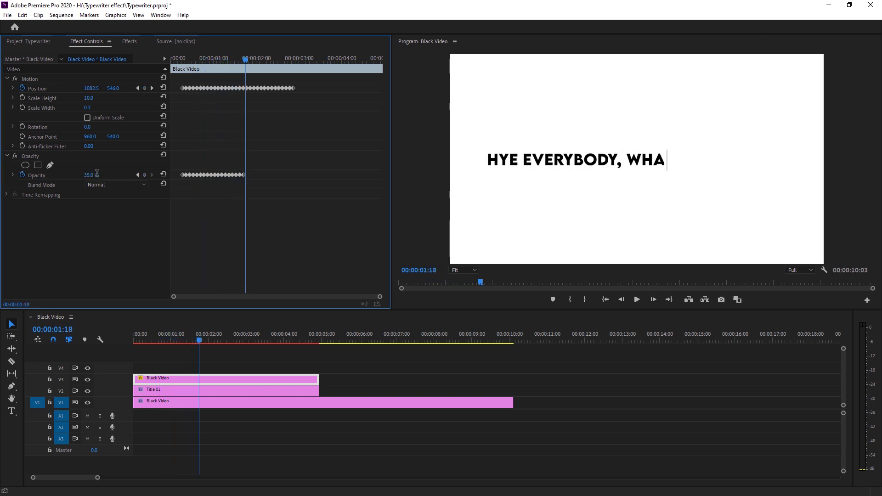
{"action": "key", "text": "Right"}
{"action": "key", "text": "Right"}
{"action": "key", "text": "Right"}
{"action": "key", "text": "Right"}
{"action": "key", "text": "Right"}
{"action": "key", "text": "Right"}
{"action": "key", "text": "Right"}
{"action": "key", "text": "Right"}
{"action": "key", "text": "Right"}
{"action": "key", "text": "Right"}
{"action": "key", "text": "Right"}
{"action": "key", "text": "Right"}
{"action": "key", "text": "Right"}
{"action": "left_click", "coordinate": [90, 175]}
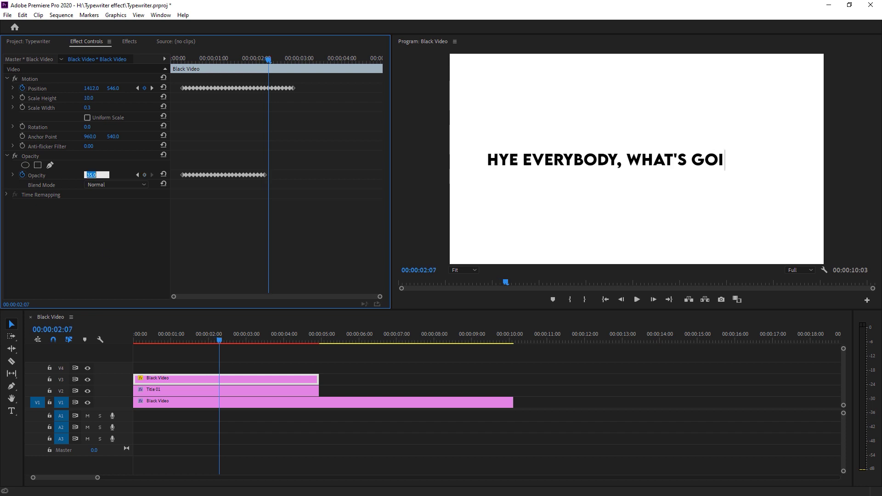
{"action": "type", "text": "100"}
{"action": "key", "text": "Return"}
{"action": "key", "text": "Right"}
{"action": "key", "text": "Right"}
{"action": "key", "text": "Right"}
{"action": "key", "text": "Right"}
{"action": "key", "text": "Right"}
{"action": "key", "text": "Right"}
{"action": "key", "text": "Right"}
{"action": "key", "text": "Right"}
{"action": "key", "text": "Right"}
{"action": "key", "text": "Right"}
{"action": "key", "text": "Right"}
{"action": "key", "text": "Right"}
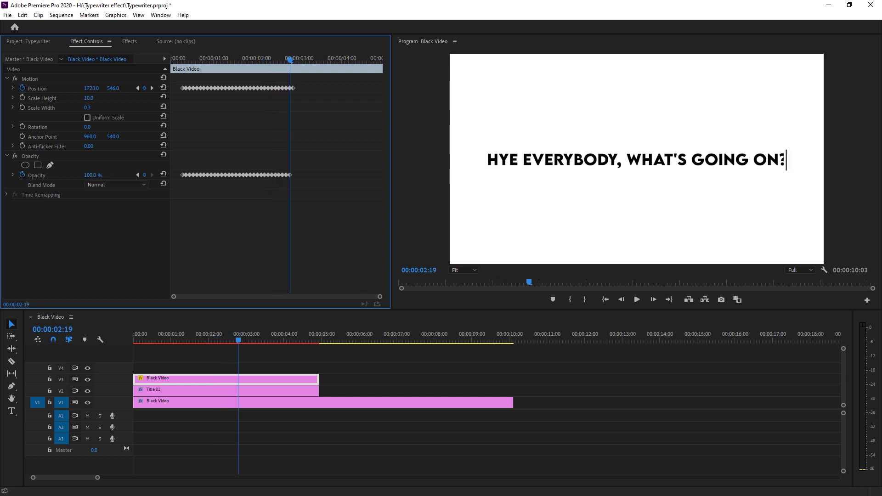
{"action": "key", "text": "Right"}
{"action": "key", "text": "Right"}
{"action": "key", "text": "Right"}
{"action": "key", "text": "Right"}
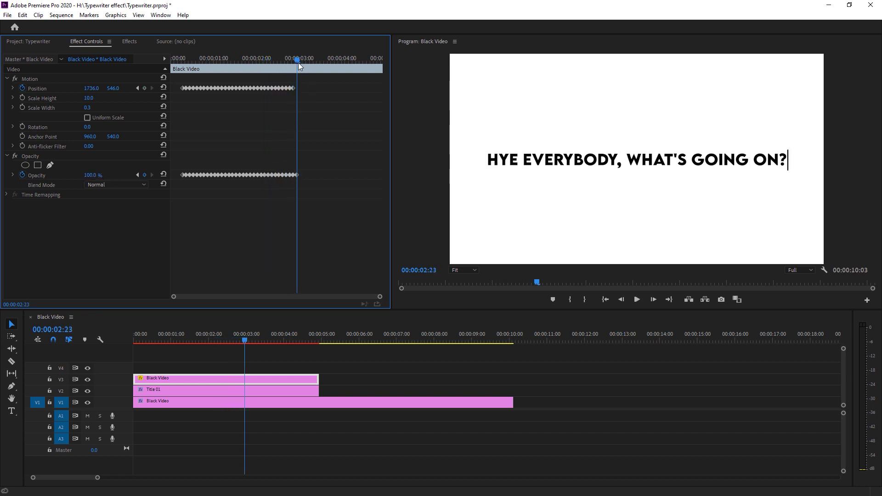
Step: Alt-drag copies of the blink Opacity keyframes past four seconds and preview the continued blinking
{"action": "left_click_drag", "start_coordinate": [299, 63], "coordinate": [301, 186]}
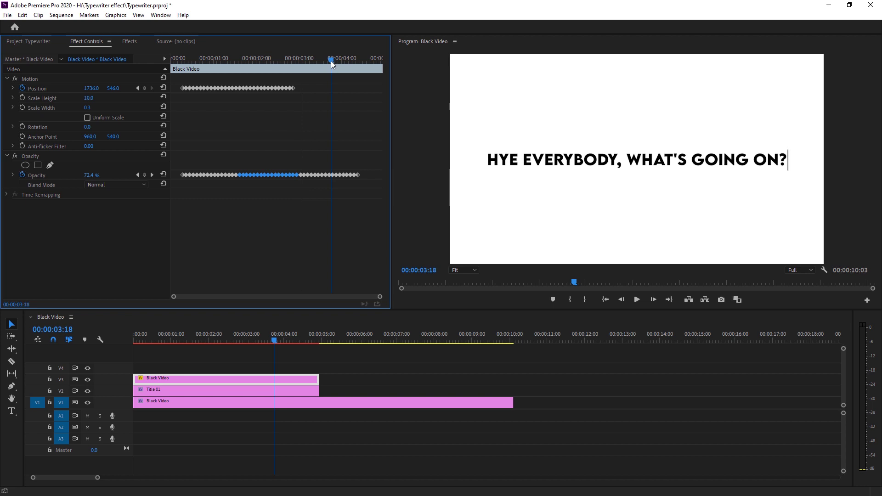
{"action": "left_click_drag", "start_coordinate": [331, 60], "coordinate": [171, 80]}
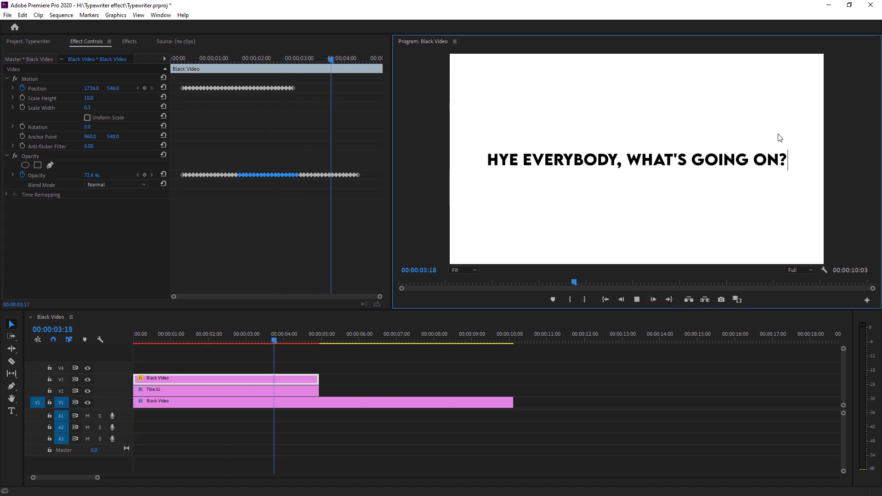
{"action": "left_click", "coordinate": [637, 299]}
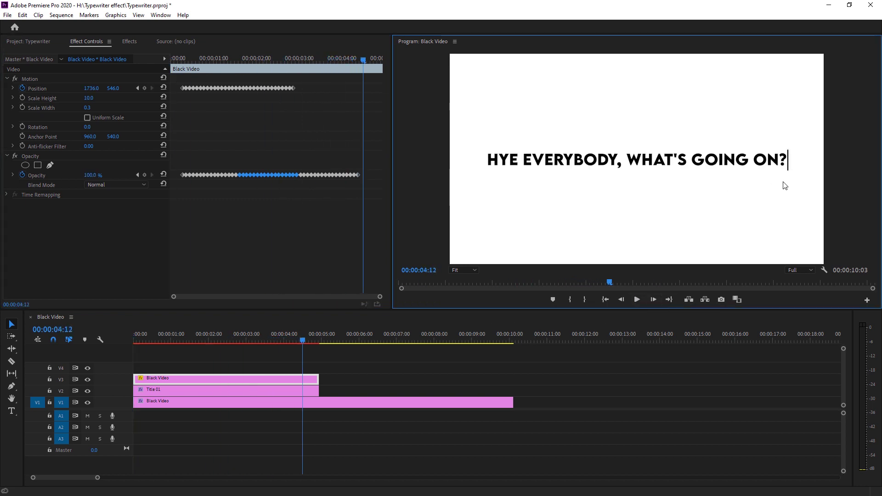
{"action": "left_click", "coordinate": [642, 302]}
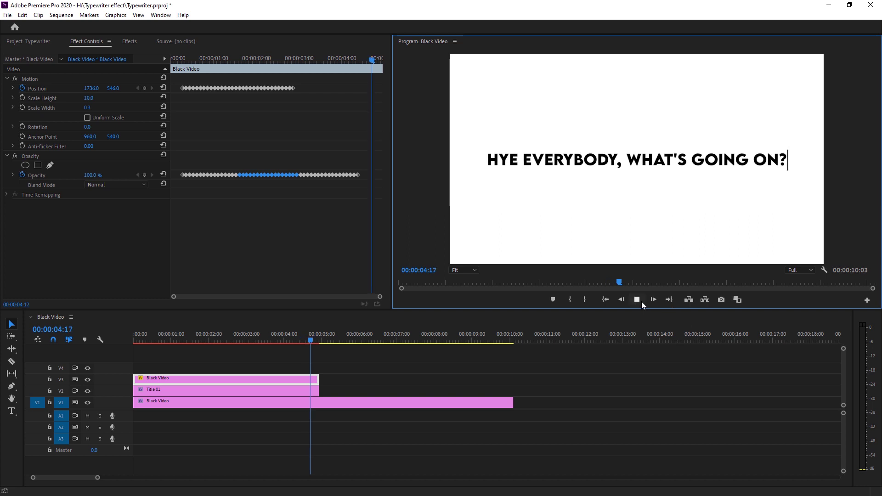
Step: Select the V1 background clip, return the playhead to the title, and scrub to check the cursor blink
{"action": "left_click", "coordinate": [643, 302]}
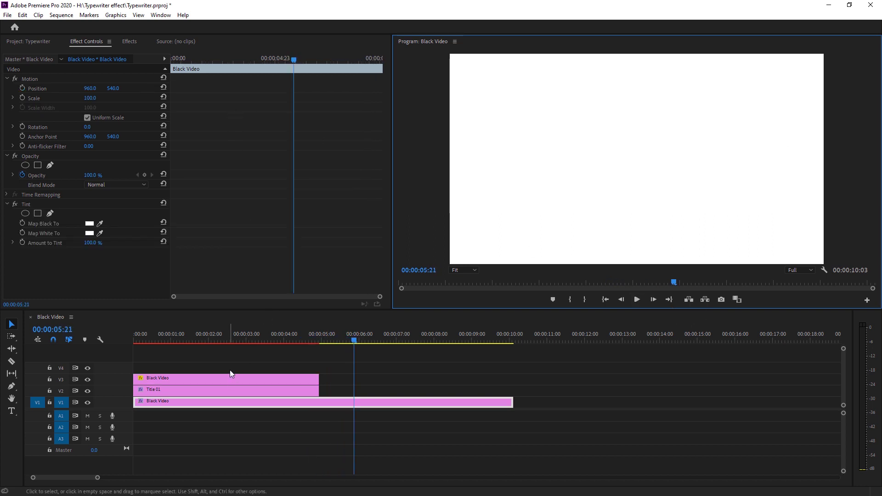
{"action": "left_click", "coordinate": [292, 340]}
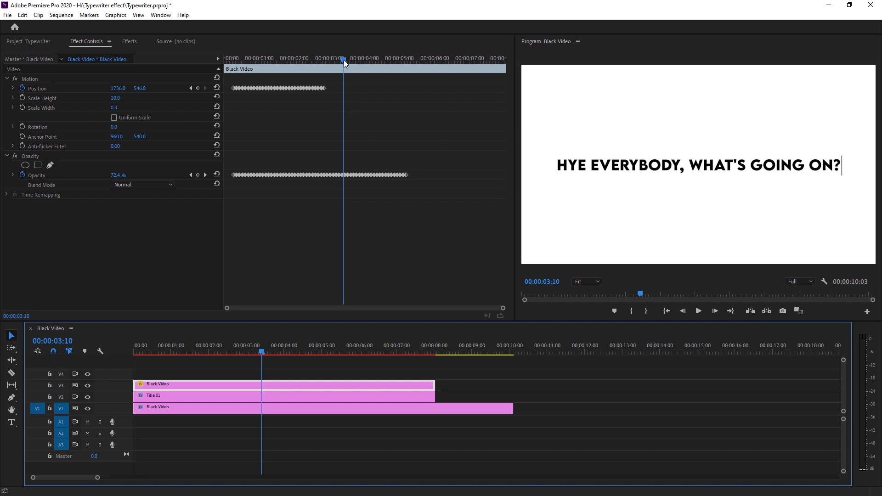
{"action": "left_click_drag", "start_coordinate": [345, 60], "coordinate": [348, 68]}
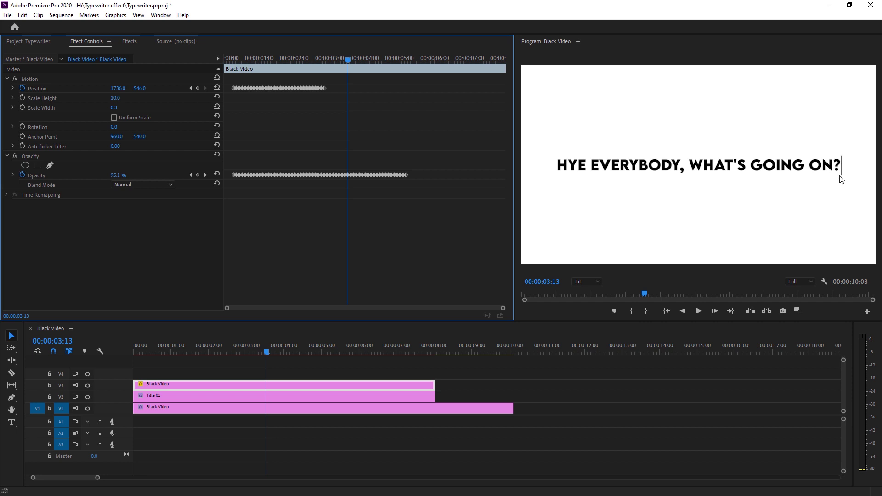